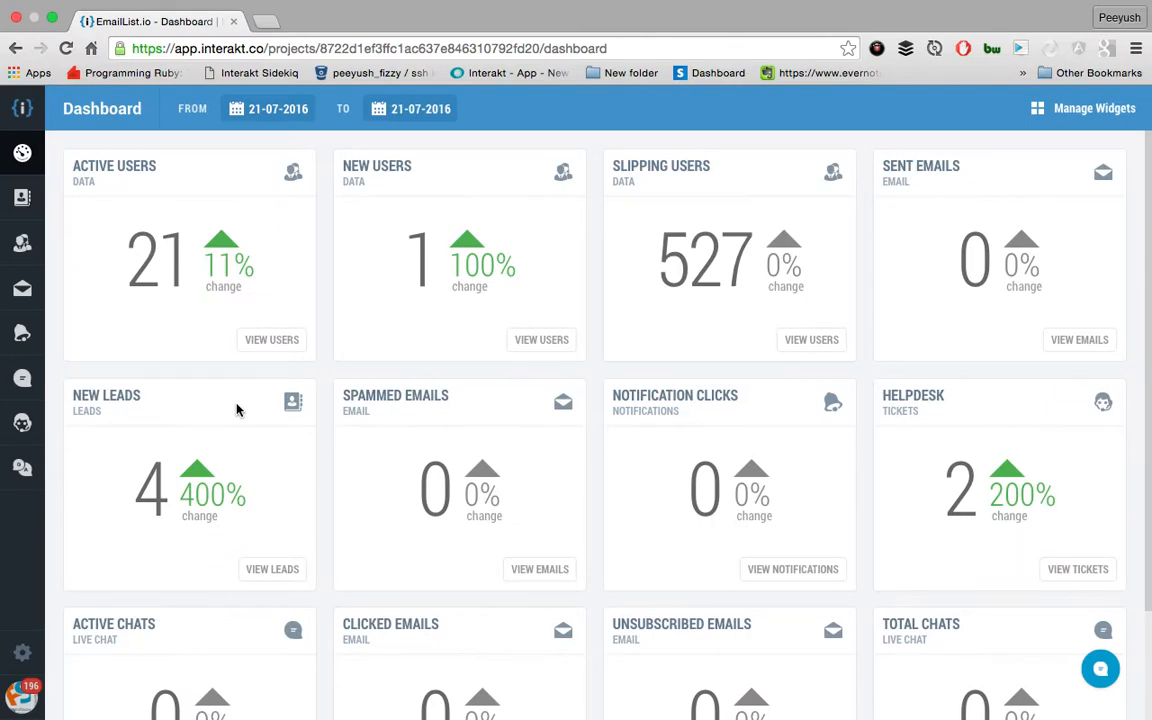
Open the live chat and look through the online visitors and online users.
left_click(28, 384)
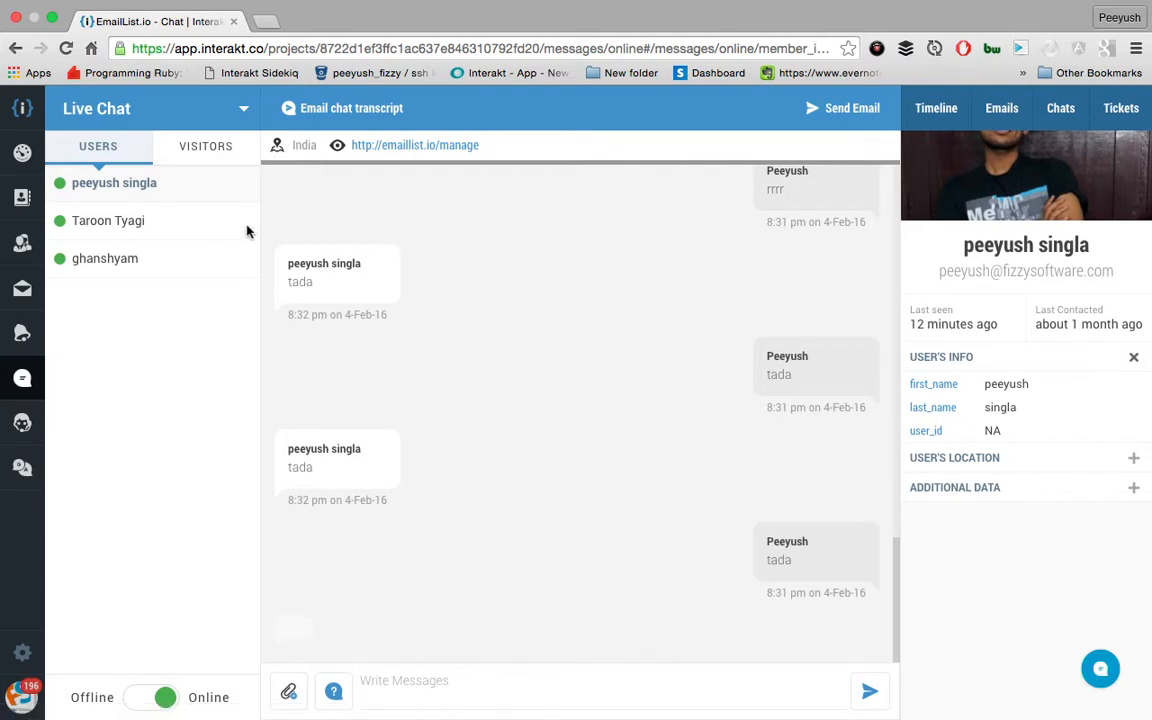
left_click(210, 147)
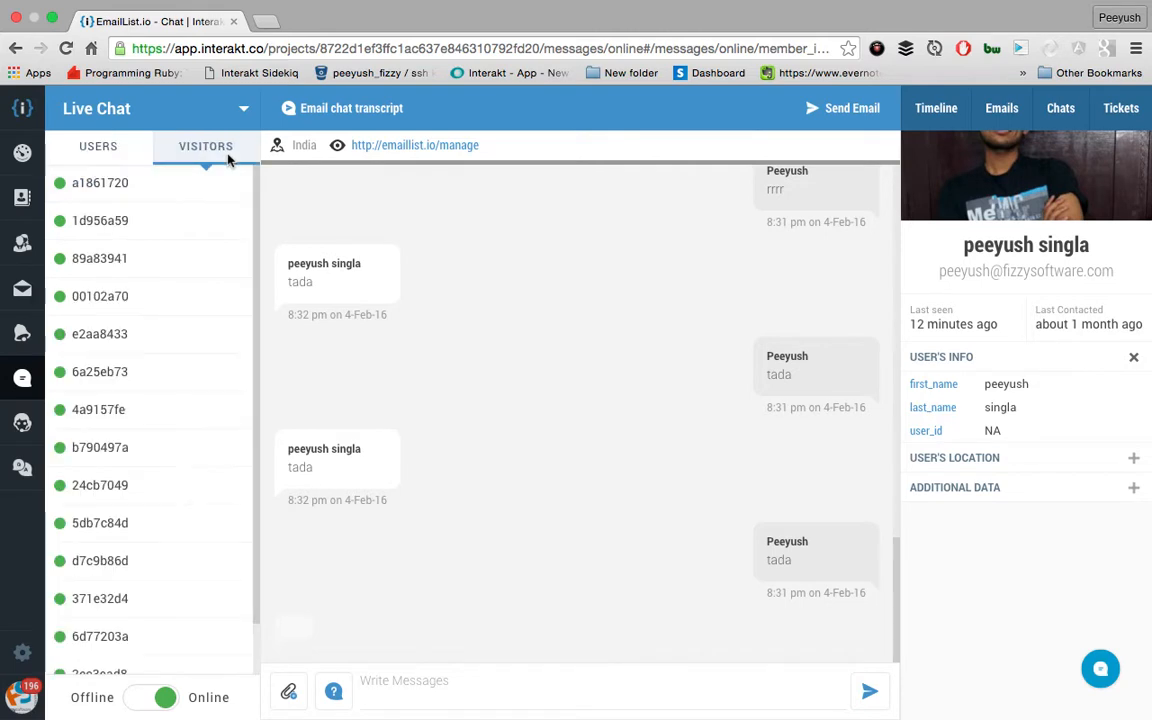
left_click(118, 162)
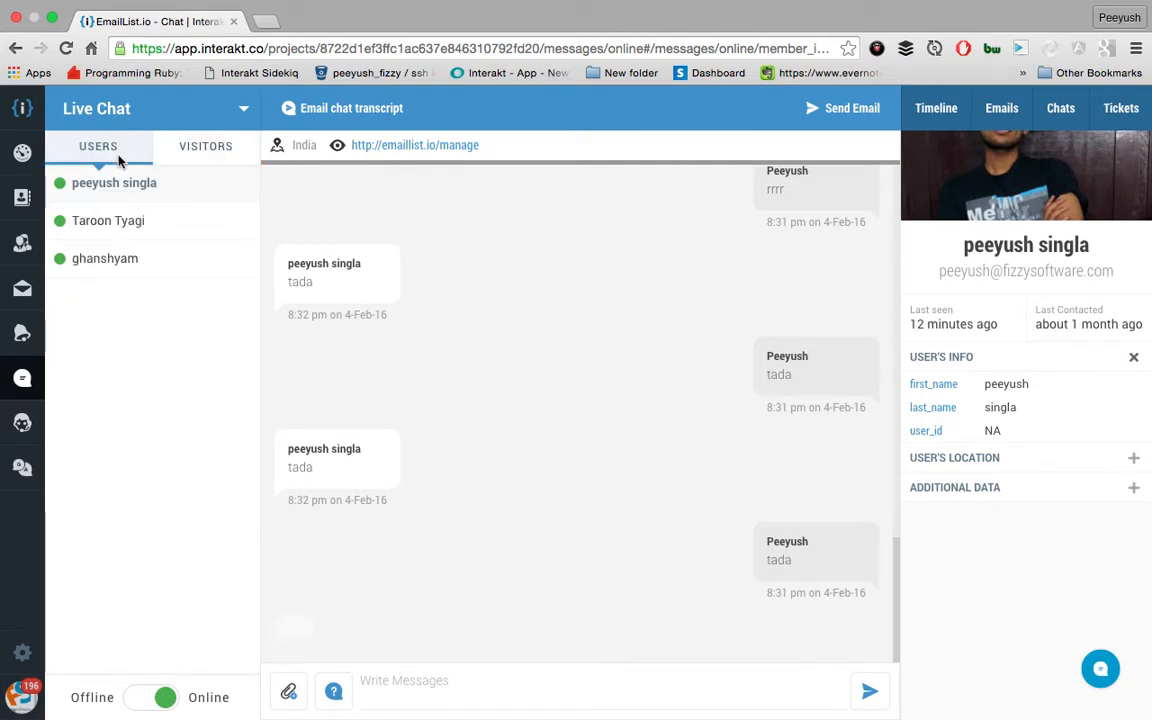
View the chat history, including a past user's conversation and the past visitors' chats.
left_click(157, 108)
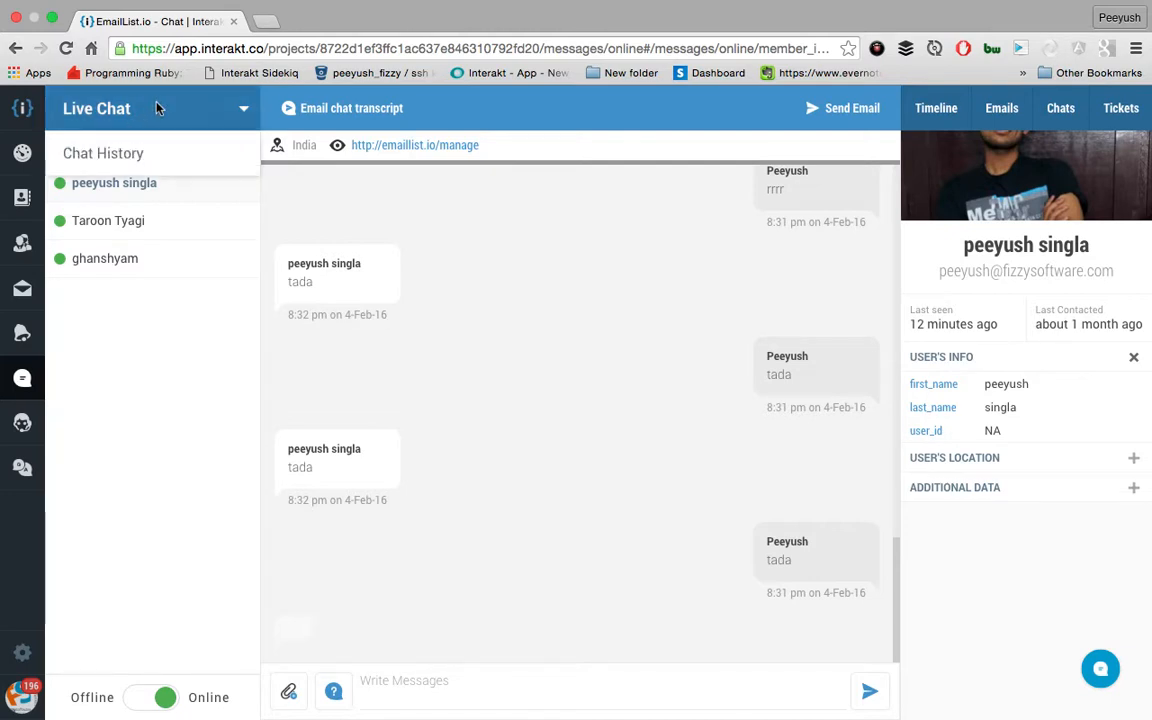
left_click(145, 158)
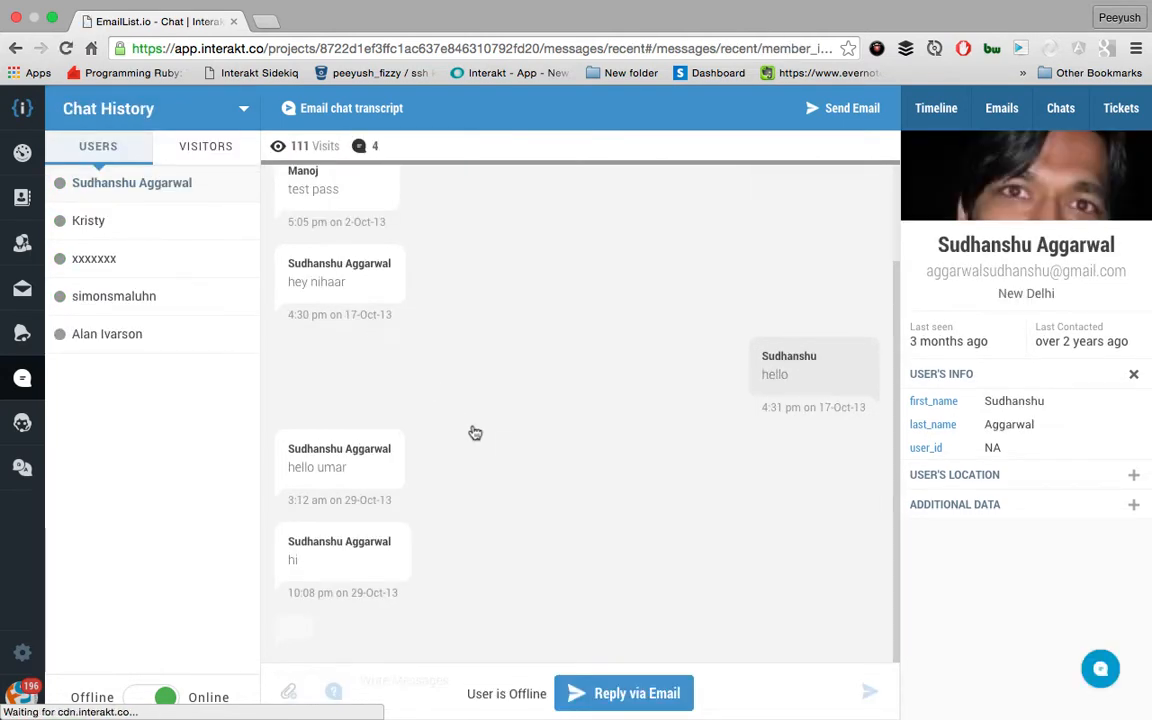
scroll(470, 432, "up", 3)
scroll(475, 432, "down", 3)
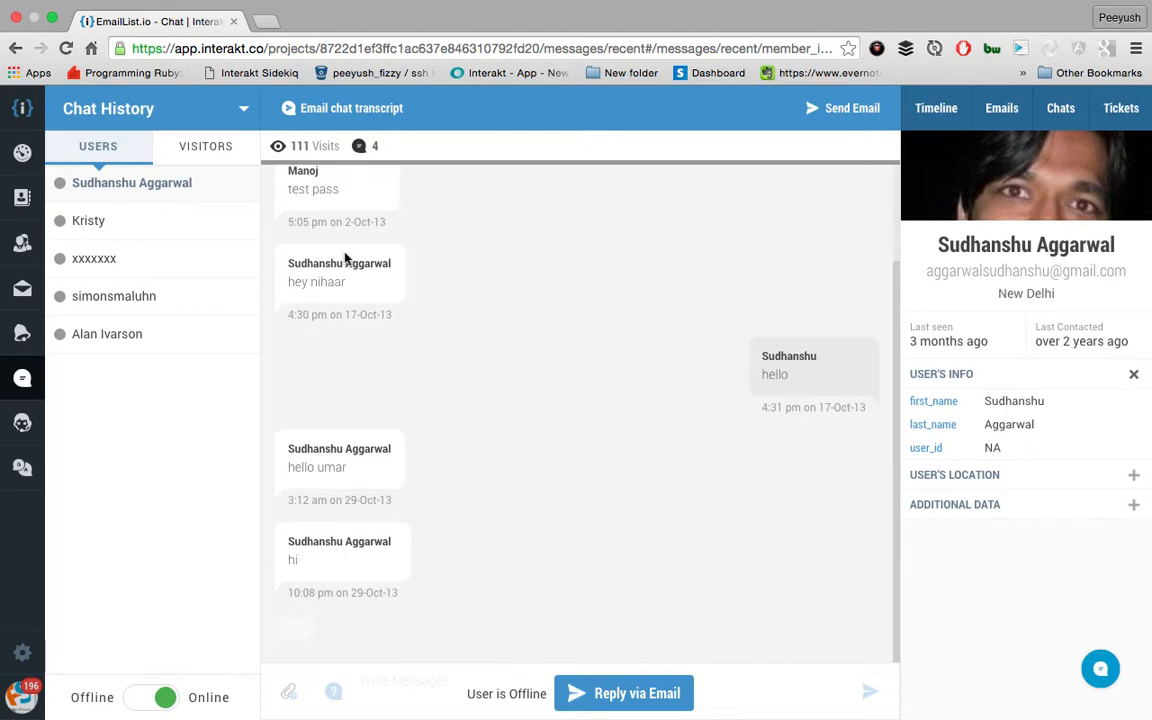
left_click(235, 150)
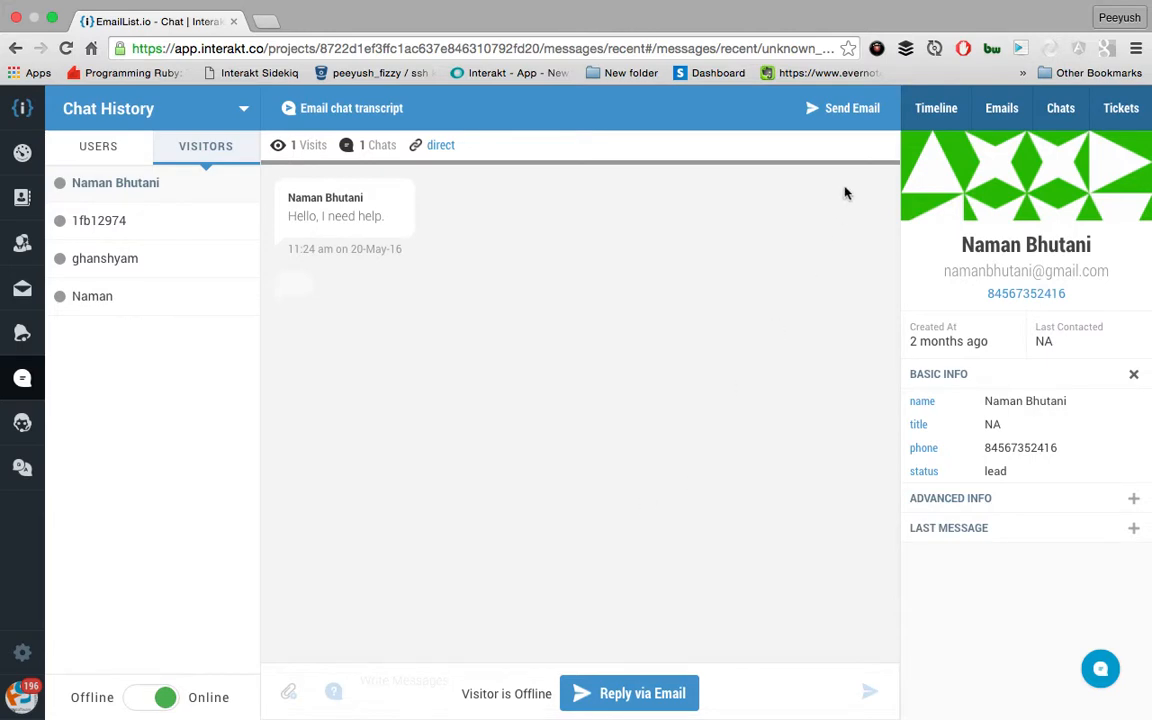
Look at the email form for the offline visitor, close it without sending and return to the live chat.
left_click(827, 112)
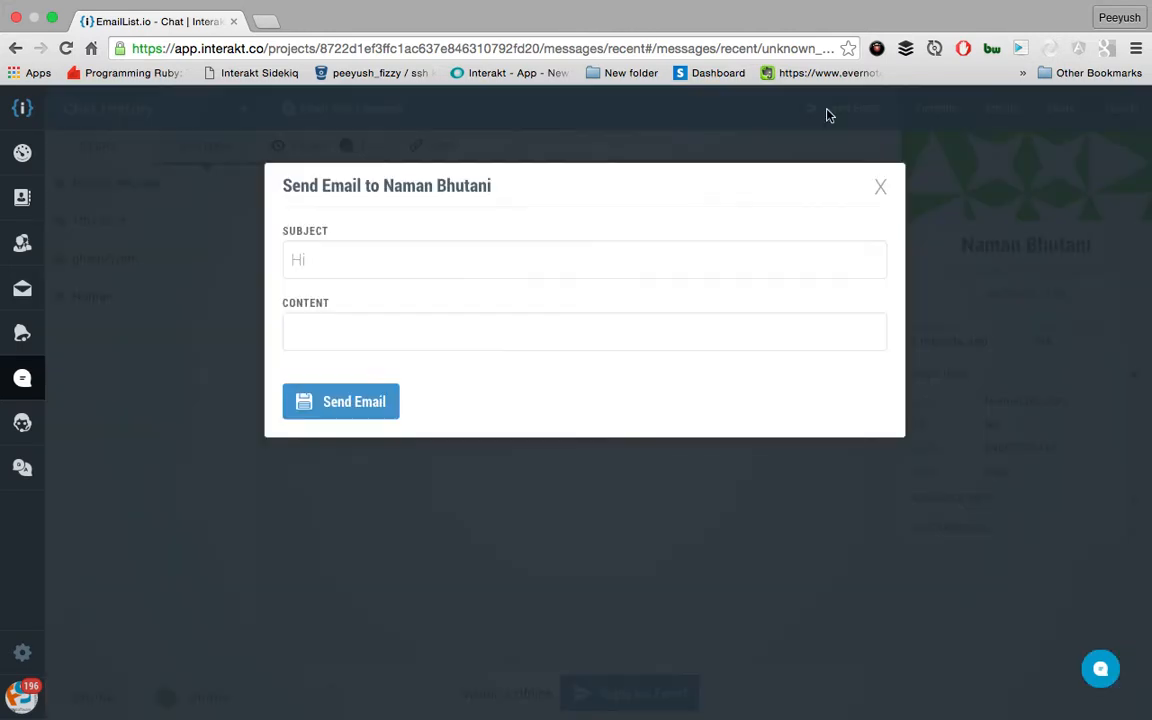
left_click(419, 390)
type("Ye!")
left_click(358, 560)
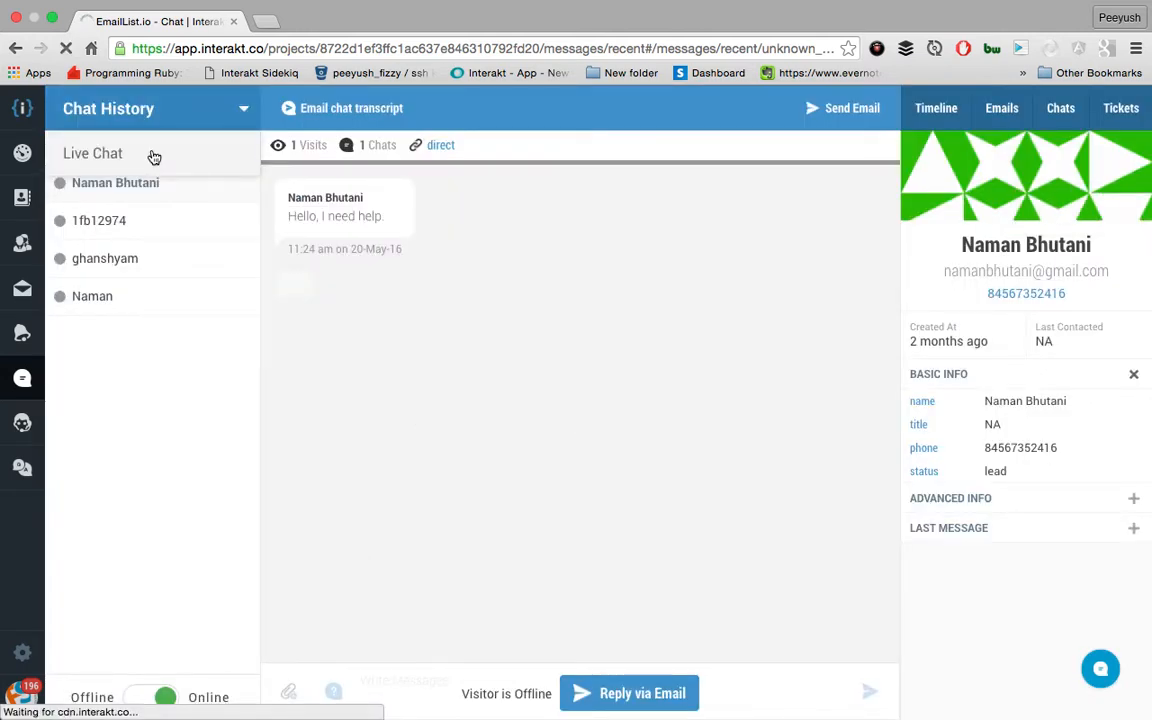
left_click(154, 157)
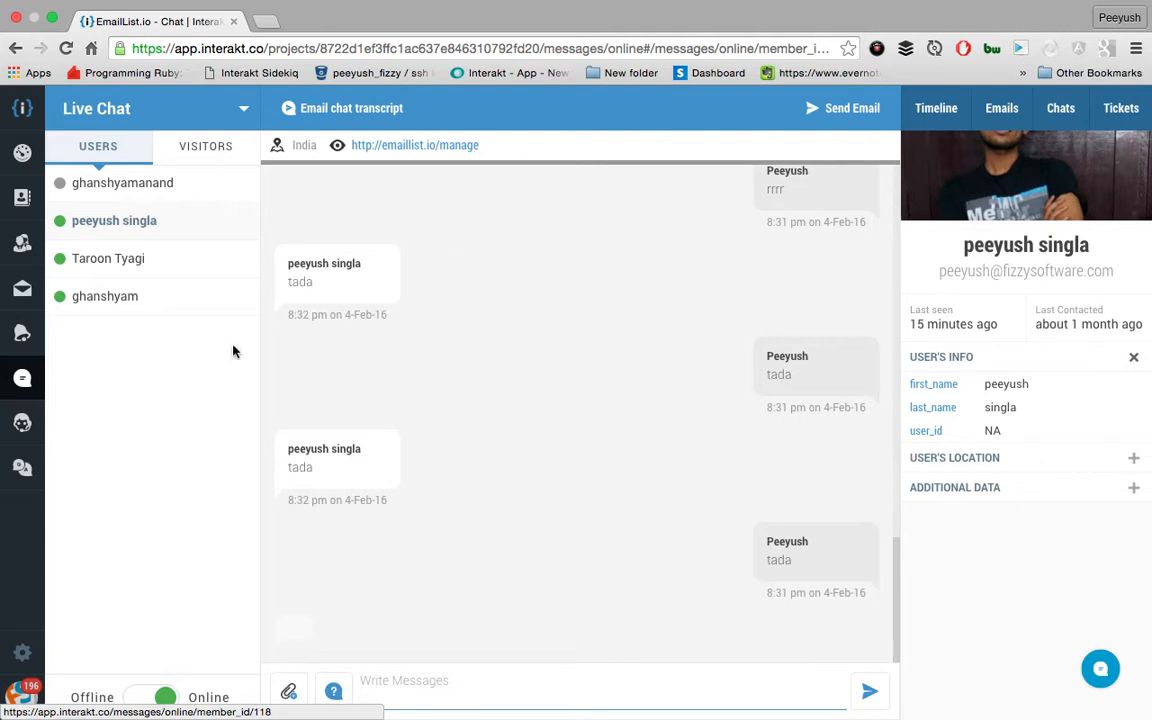
Add a new chat spark in the chat settings and name it "Hey! Automated Reply.".
left_click(24, 656)
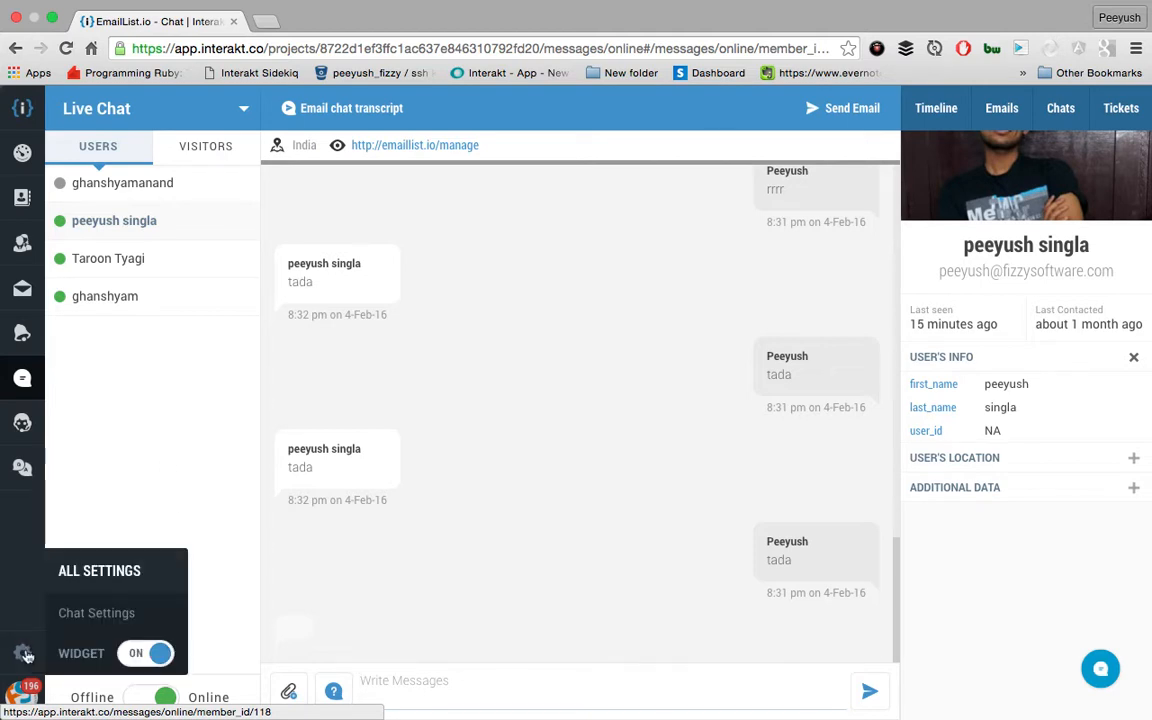
left_click(108, 623)
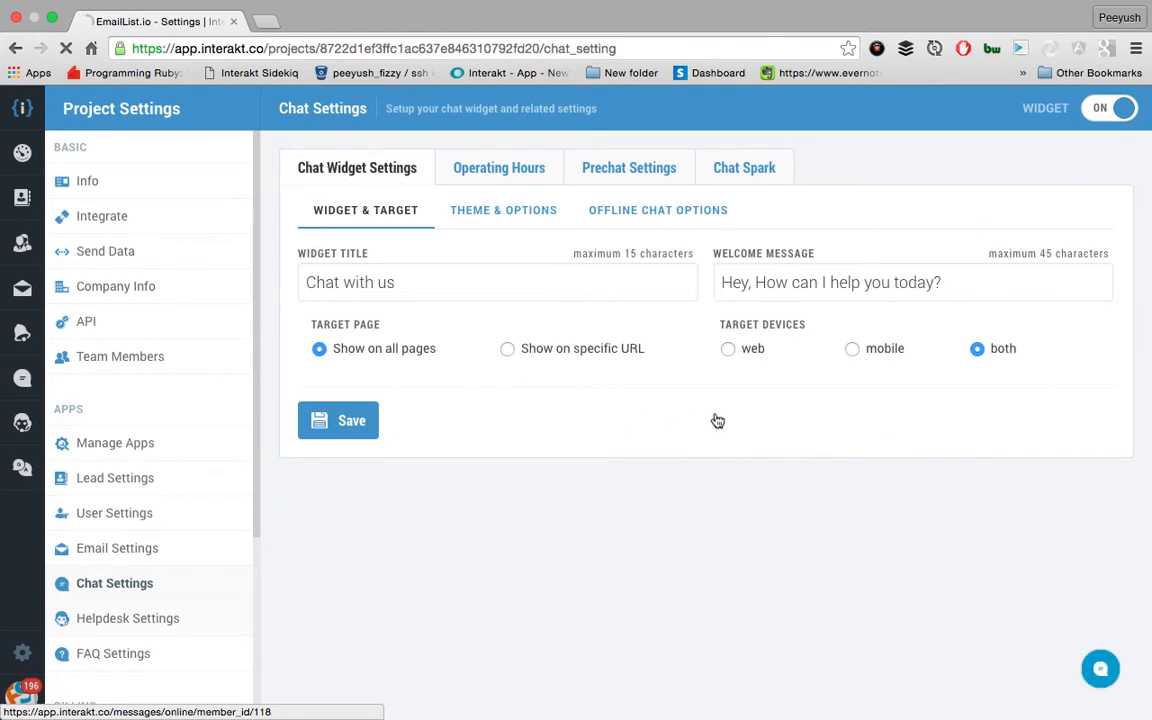
left_click(752, 180)
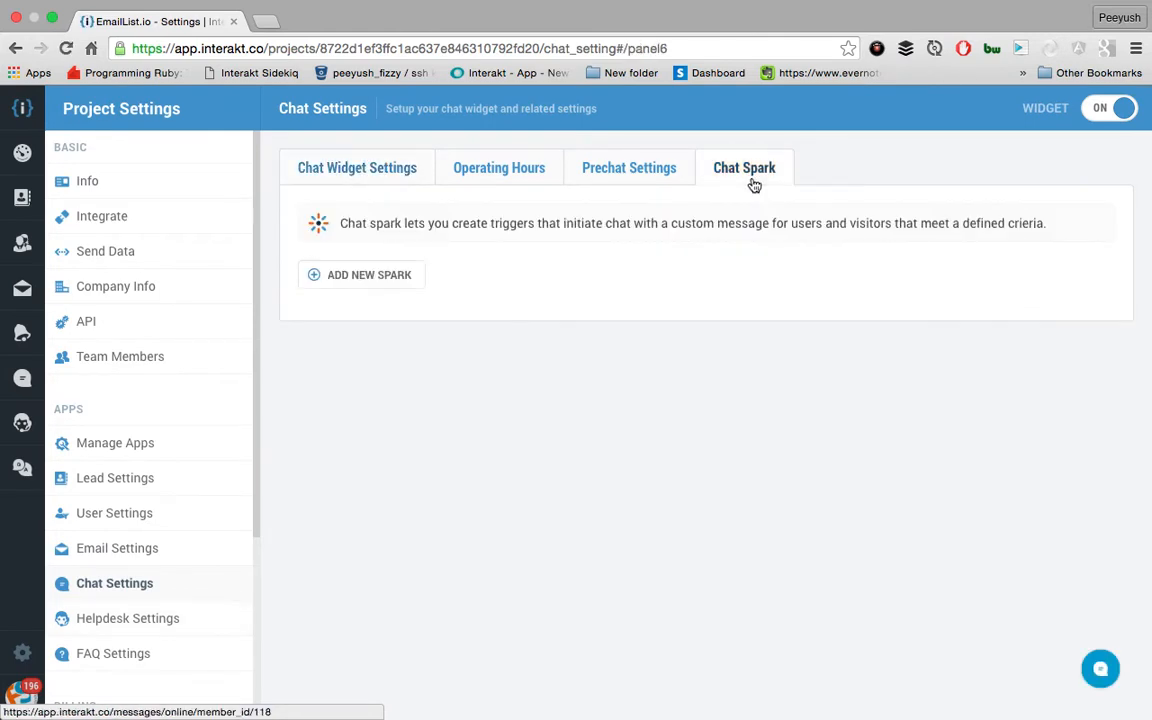
left_click(400, 279)
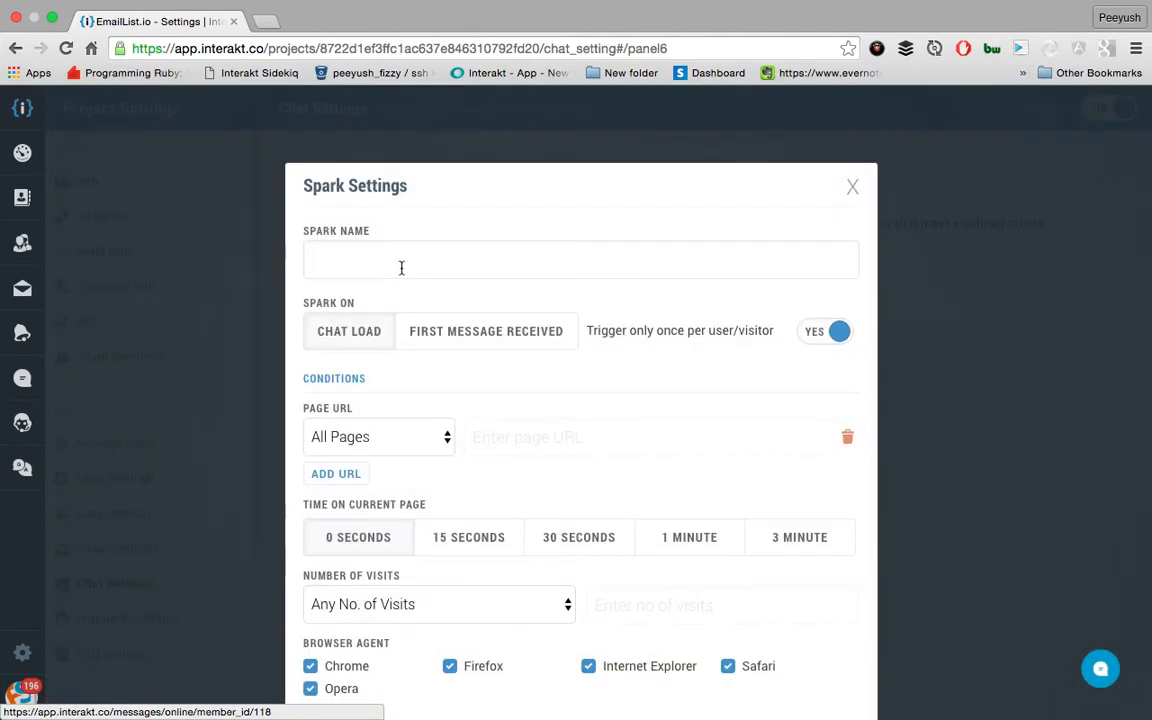
type("Hey! Automated Reply.")
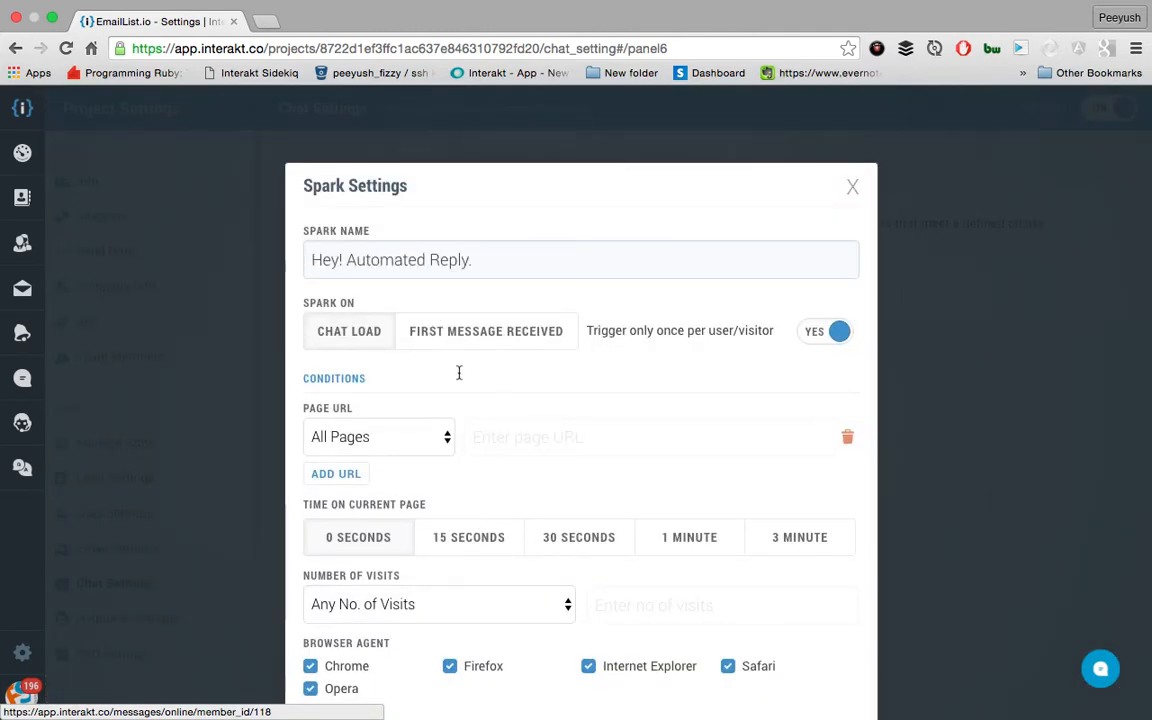
Set the spark to trigger on First Message Received and keep its page URL condition at All Pages.
scroll(494, 398, "down", 1)
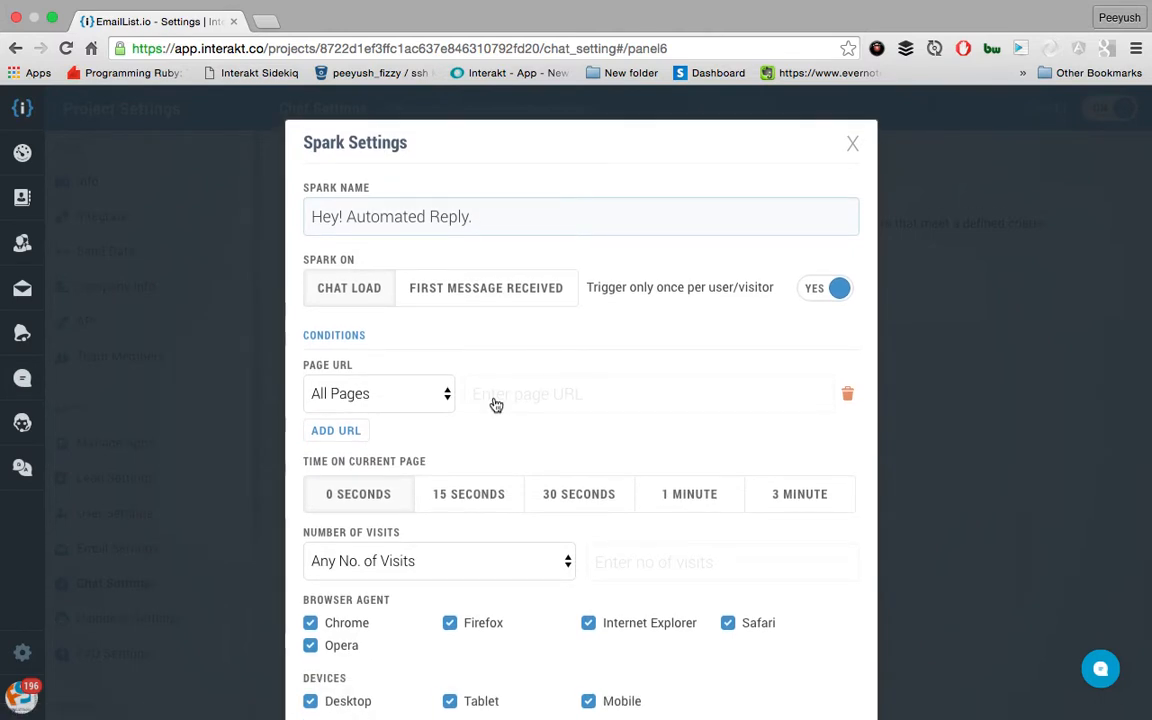
left_click(475, 303)
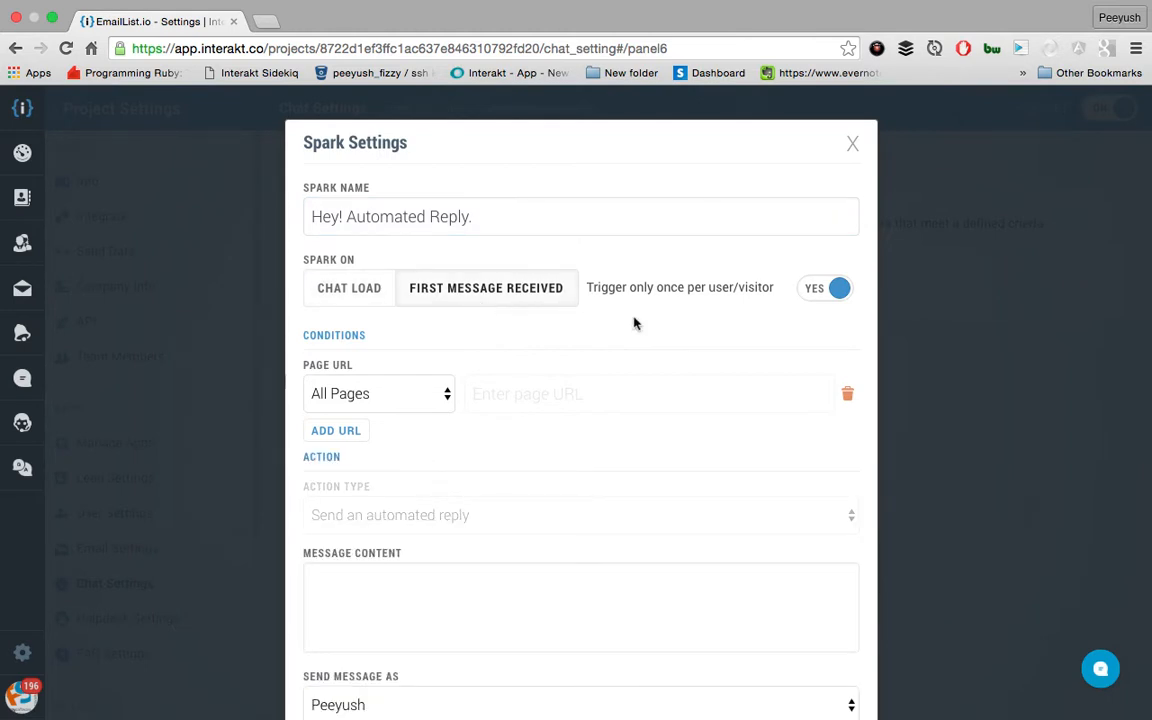
scroll(707, 377, "down", 2)
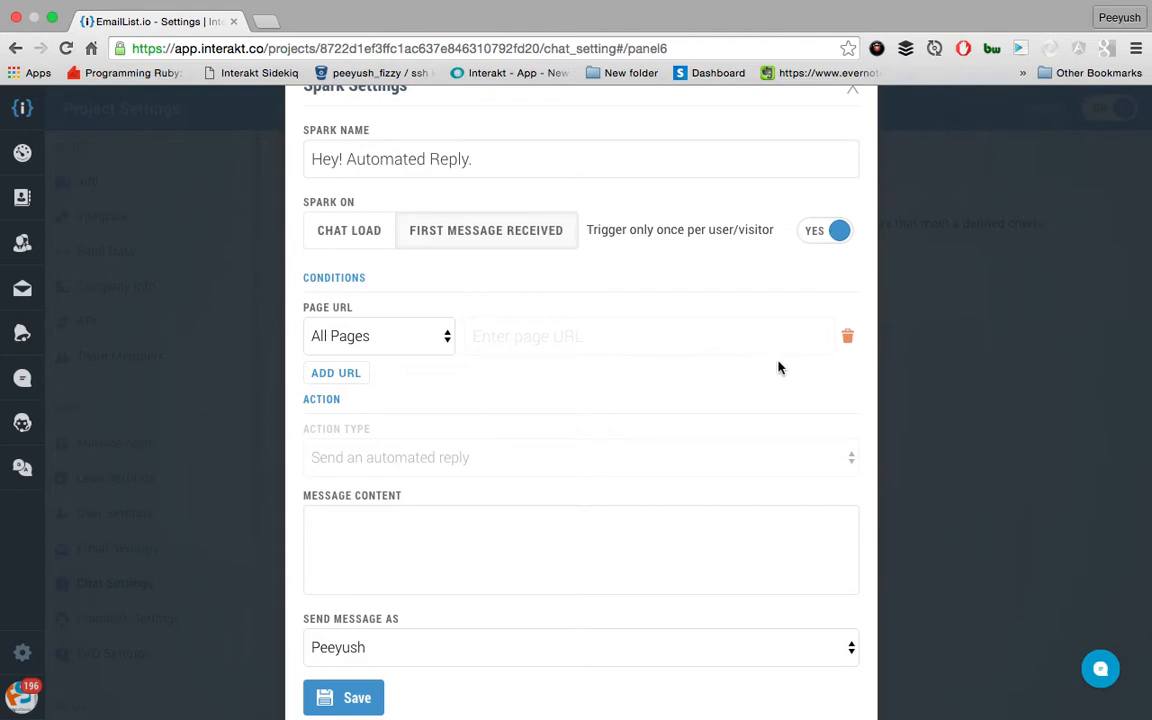
left_click(429, 345)
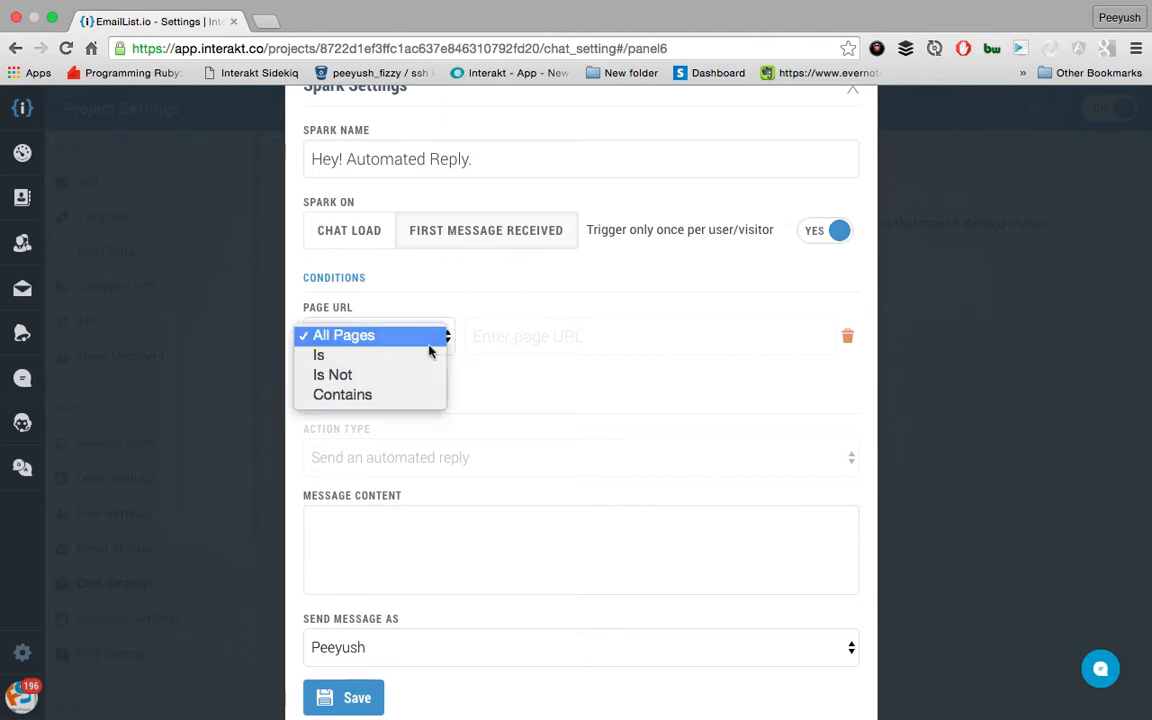
left_click(548, 334)
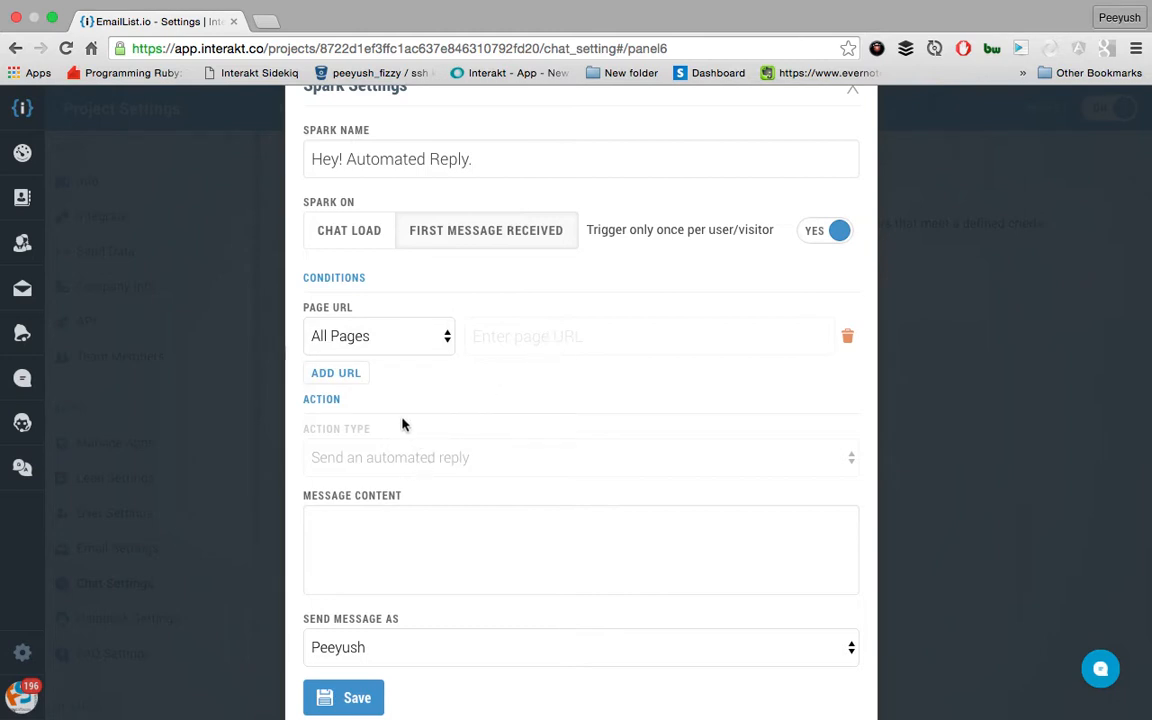
Enter "Hey there, how can I help you today?" as the spark's message content and choose another team member as sender.
left_click(452, 563)
type("Hey there, how can I help you today?")
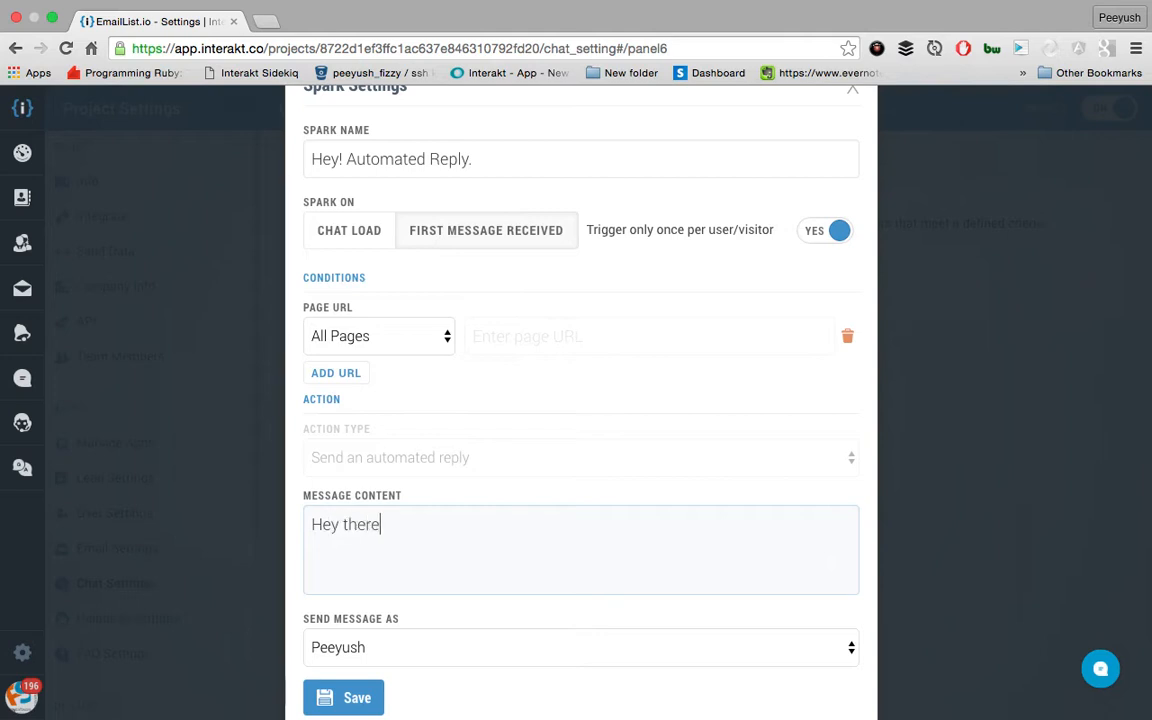
left_click(413, 651)
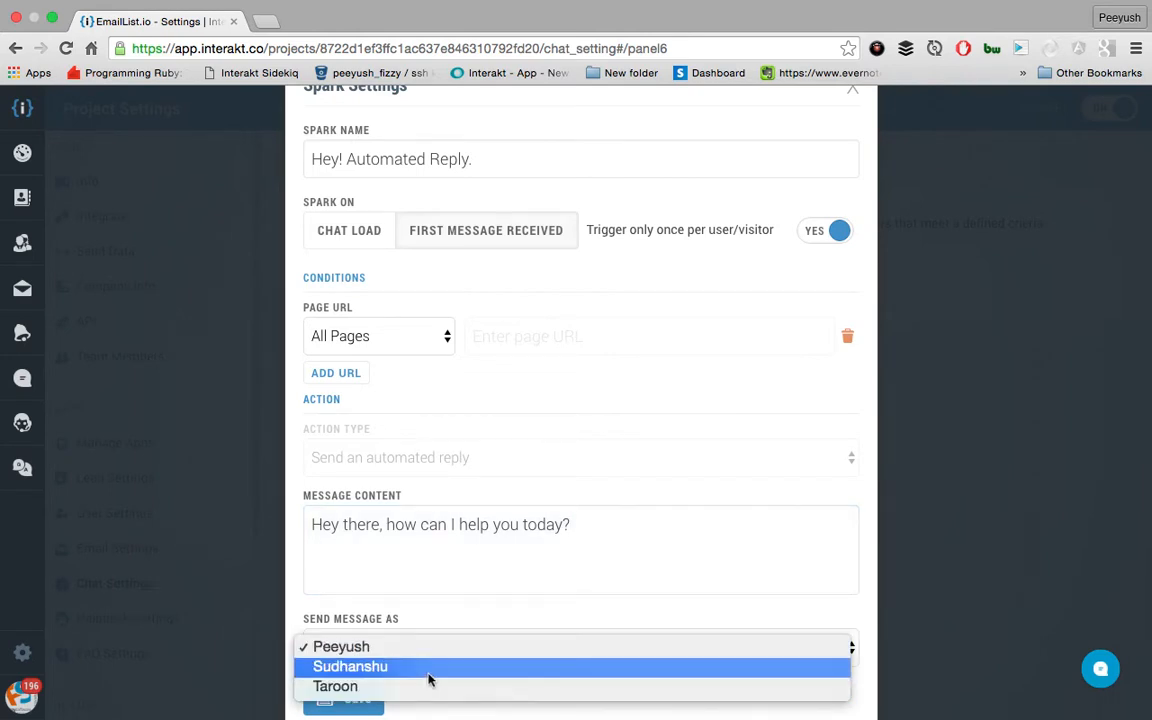
left_click(429, 677)
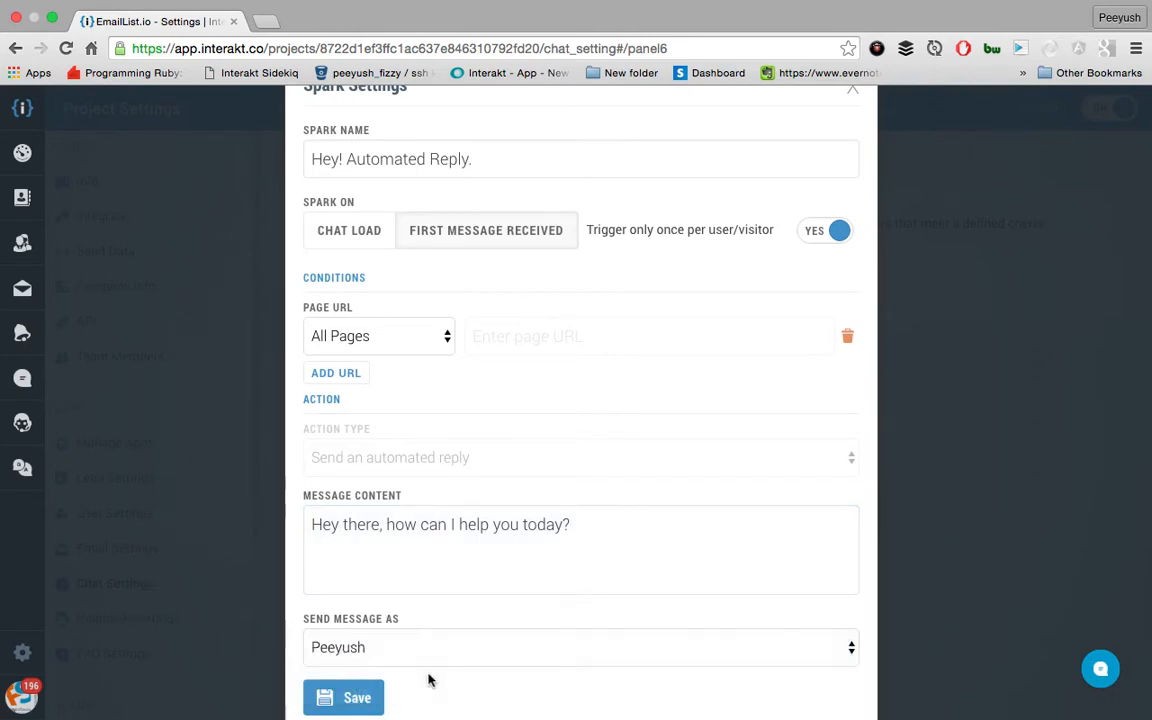
Save the automated reply spark and switch it on.
left_click(357, 700)
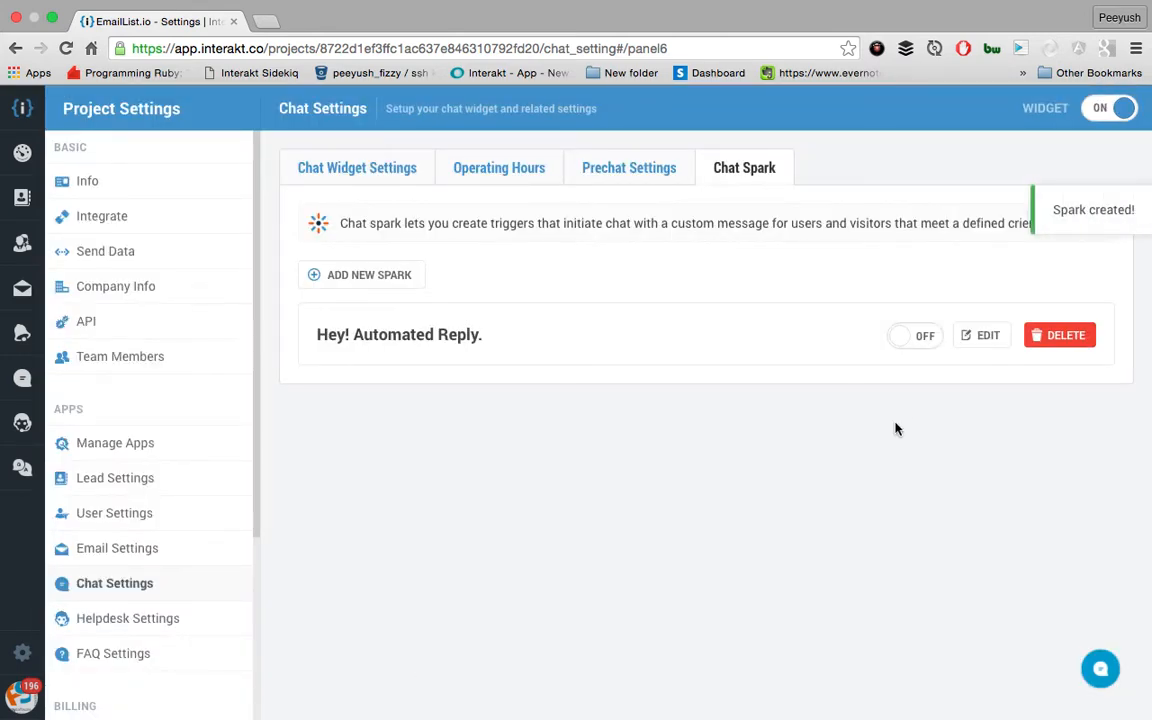
left_click(927, 338)
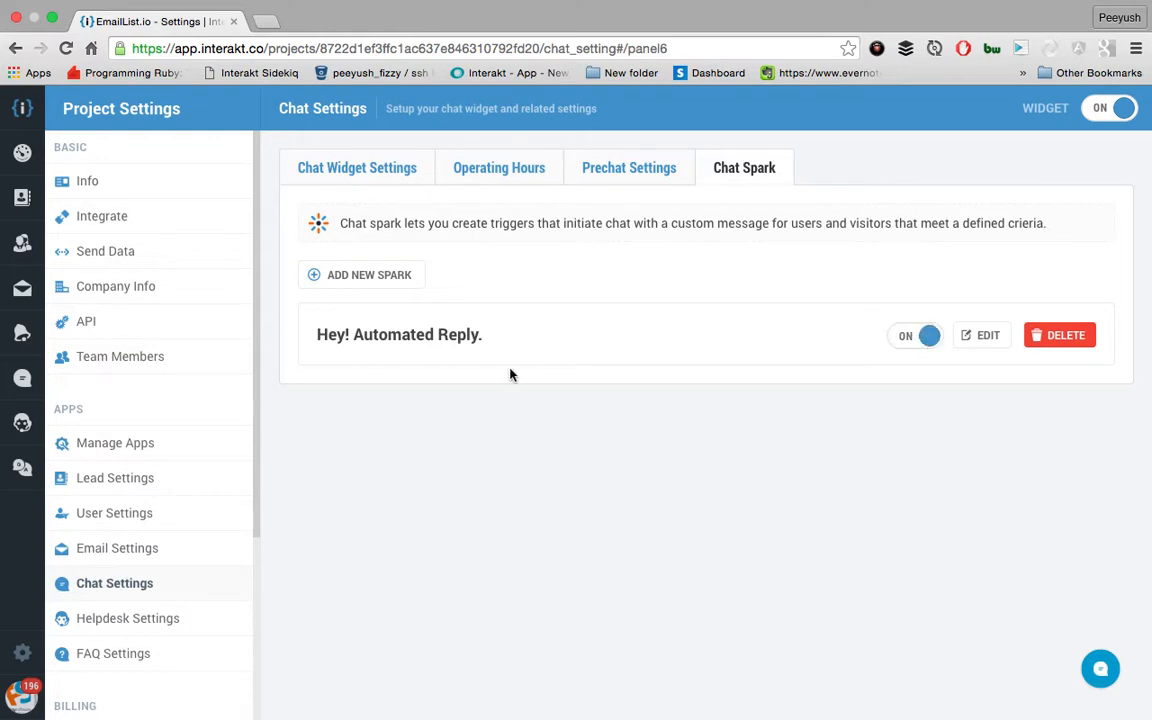
Return to the live chat and check the lists of online visitors and users.
mouse_move(22, 378)
left_click(95, 417)
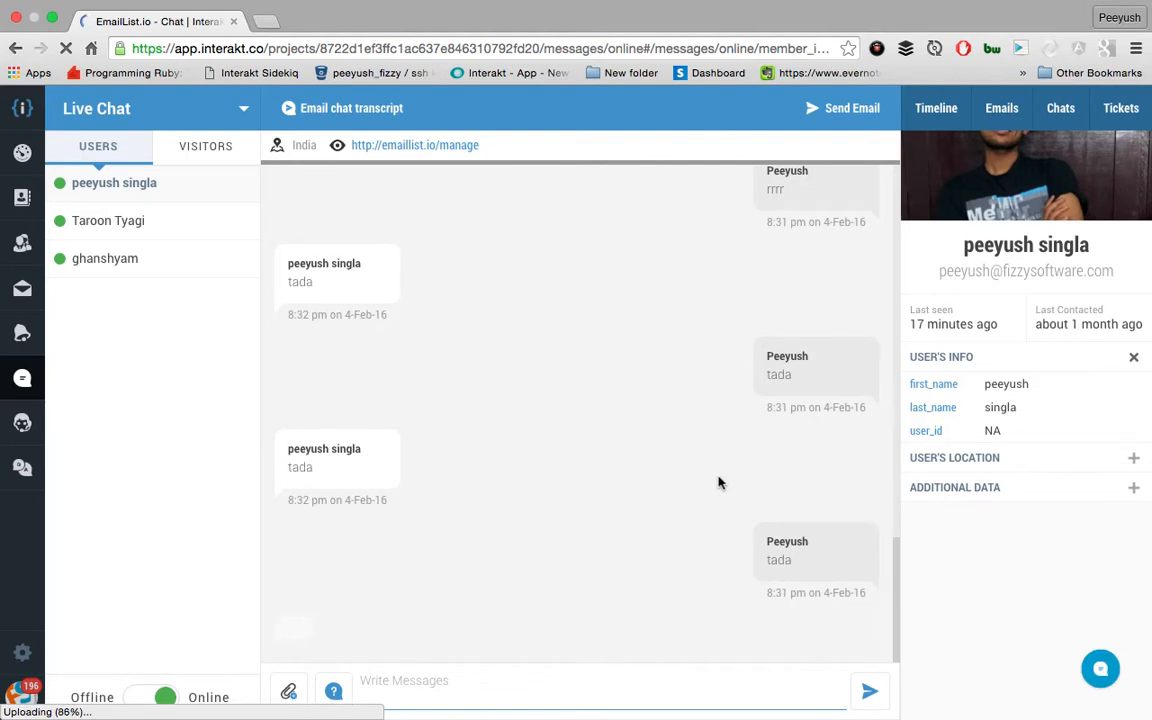
left_click(229, 158)
scroll(224, 304, "down", 2)
scroll(224, 304, "up", 3)
left_click(100, 150)
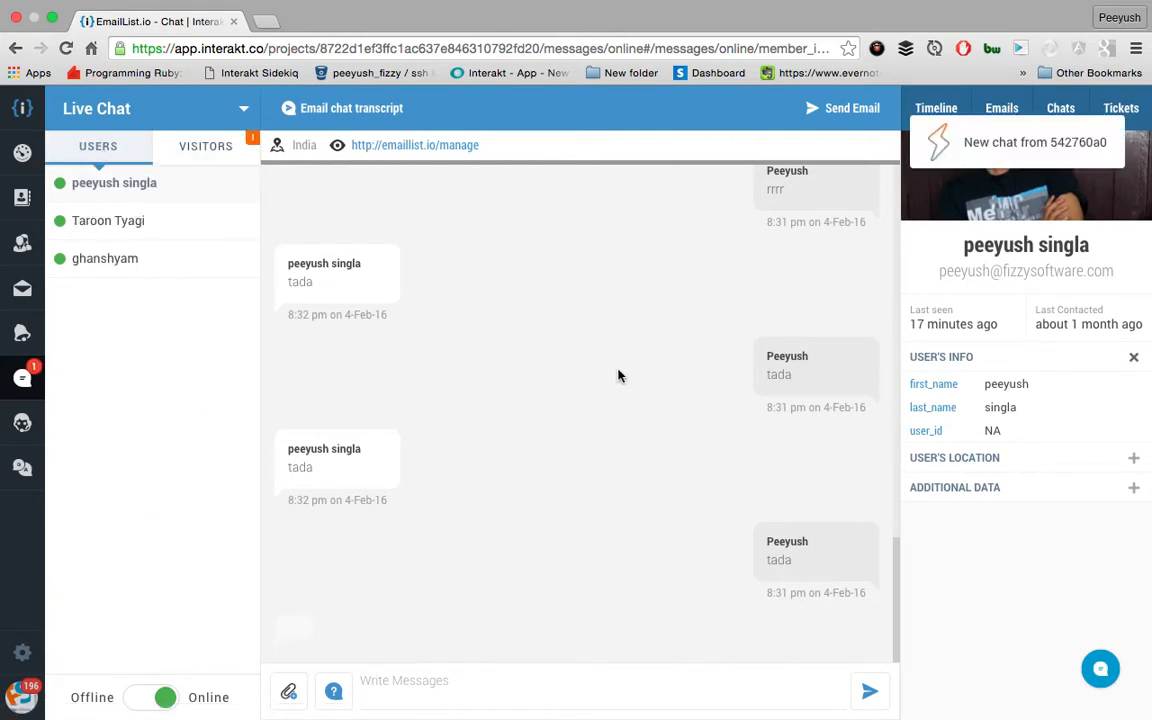
Open the new visitor's chat and send the reply "Yes, tell me?".
left_click(230, 150)
left_click(205, 198)
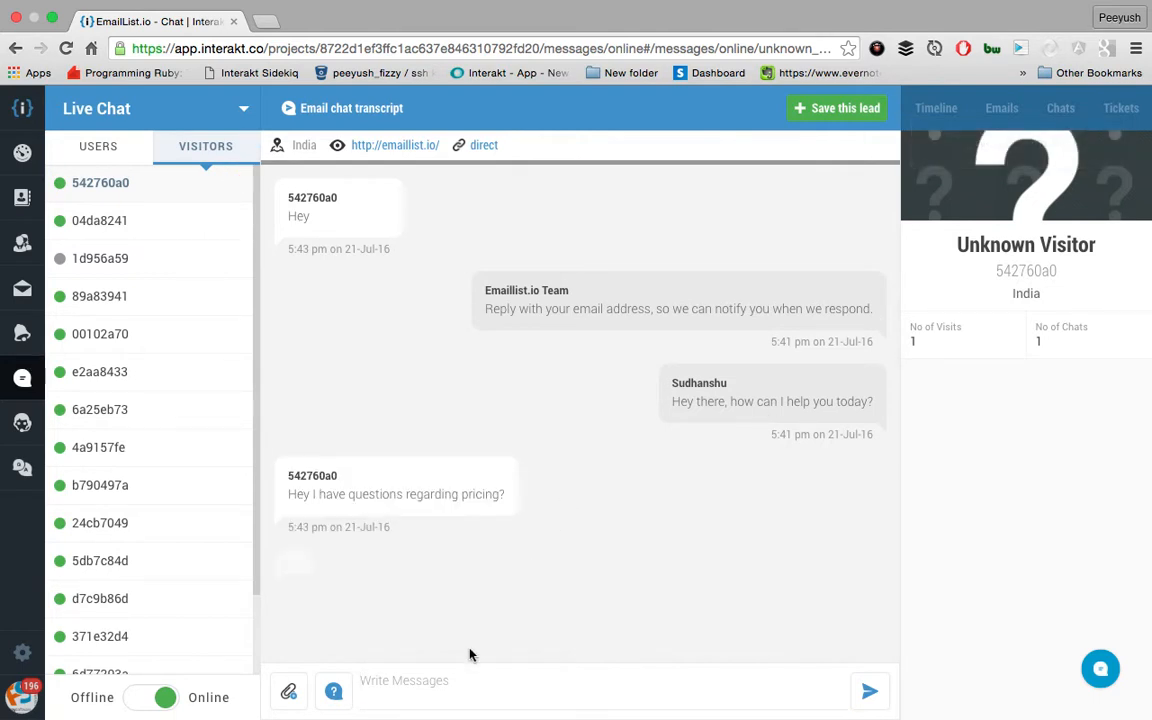
type("Ye")
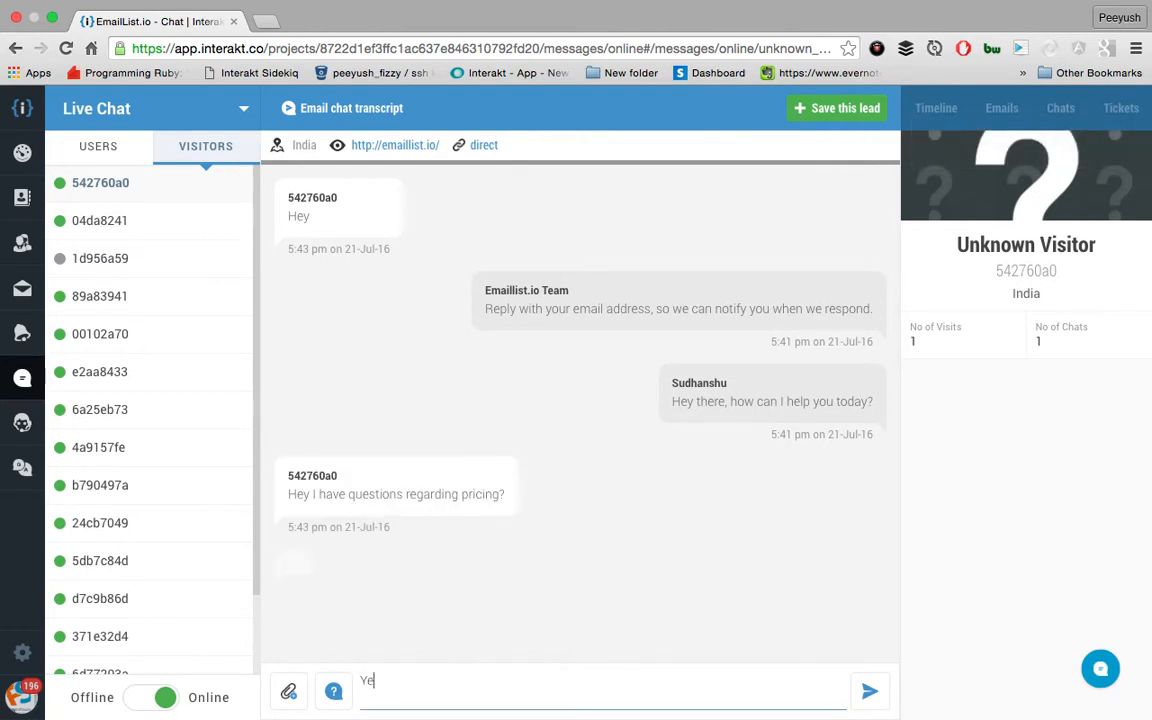
type("s, tell me?")
key("Return")
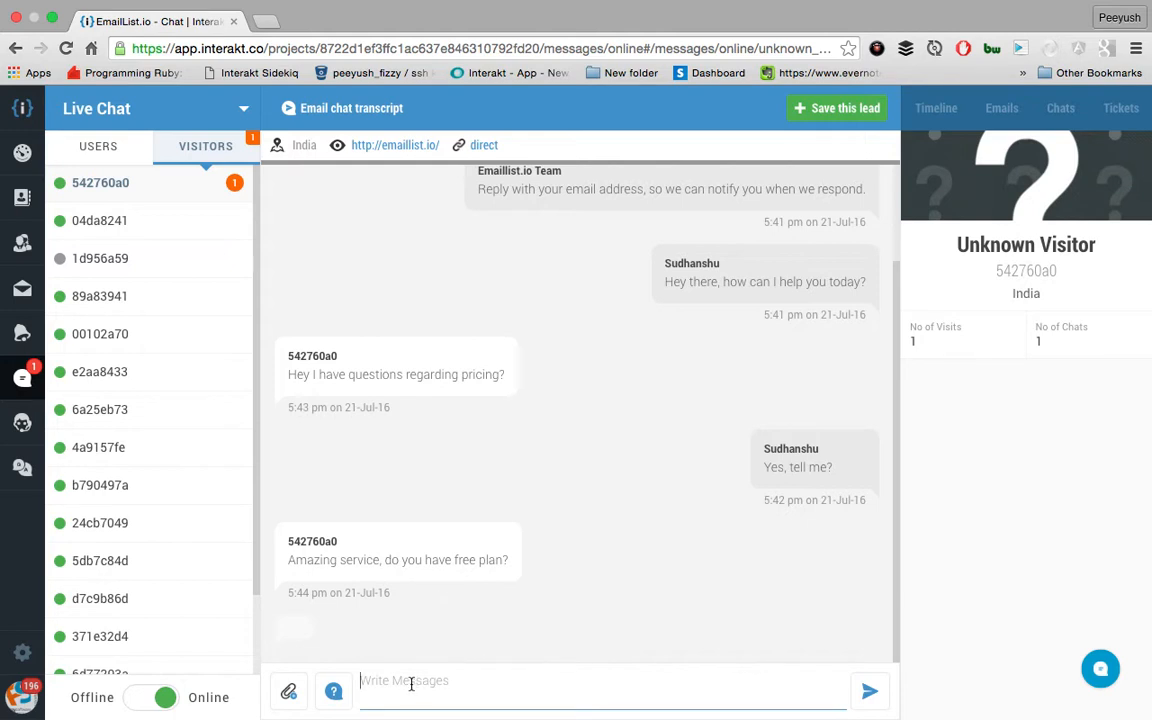
Send the visitor the saved Pricing FAQ answer for "Do you have a free version?".
left_click(334, 692)
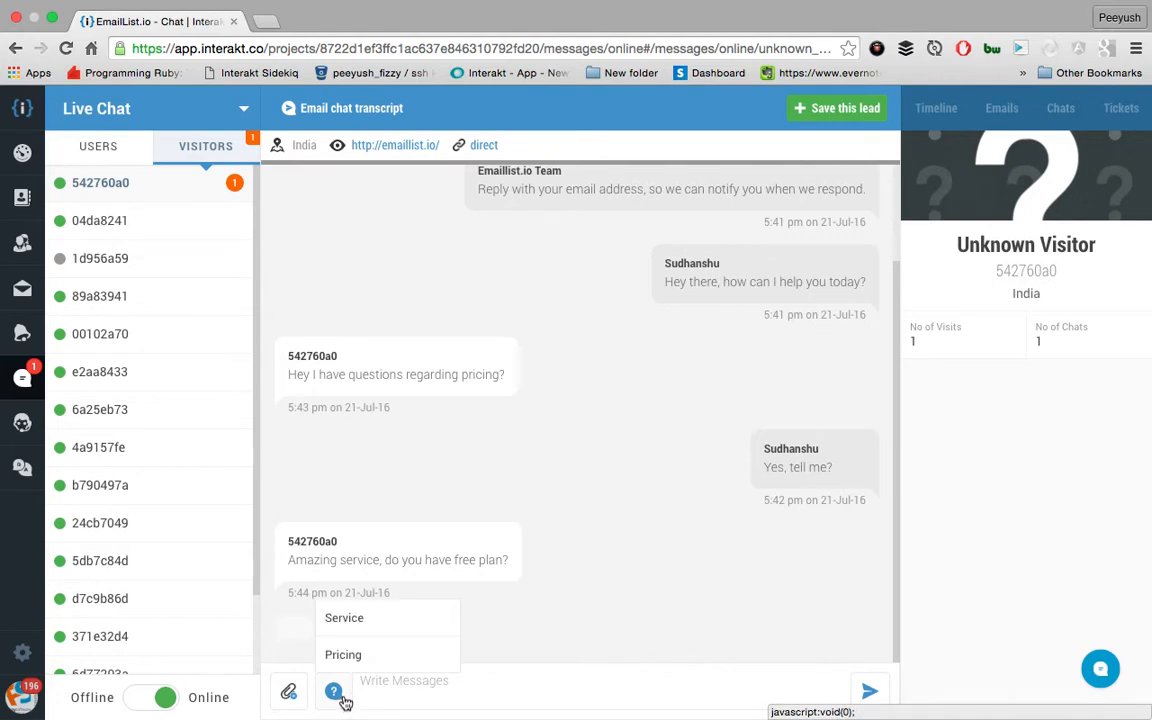
mouse_move(345, 657)
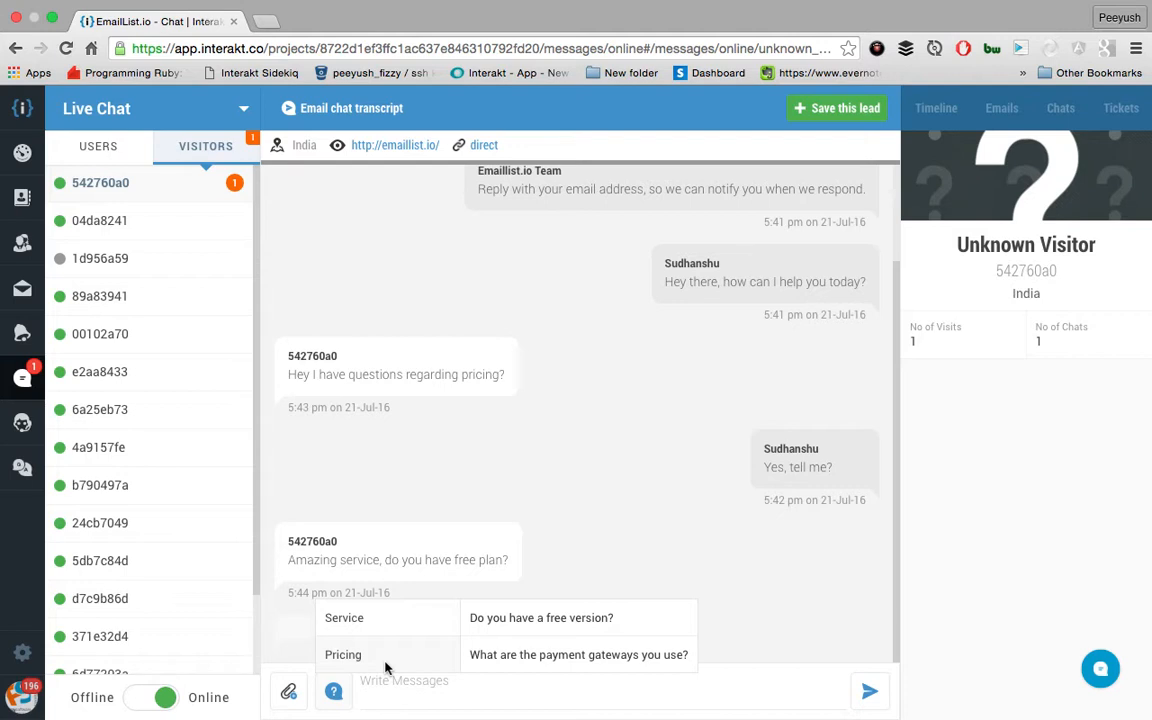
left_click(524, 630)
left_click(870, 694)
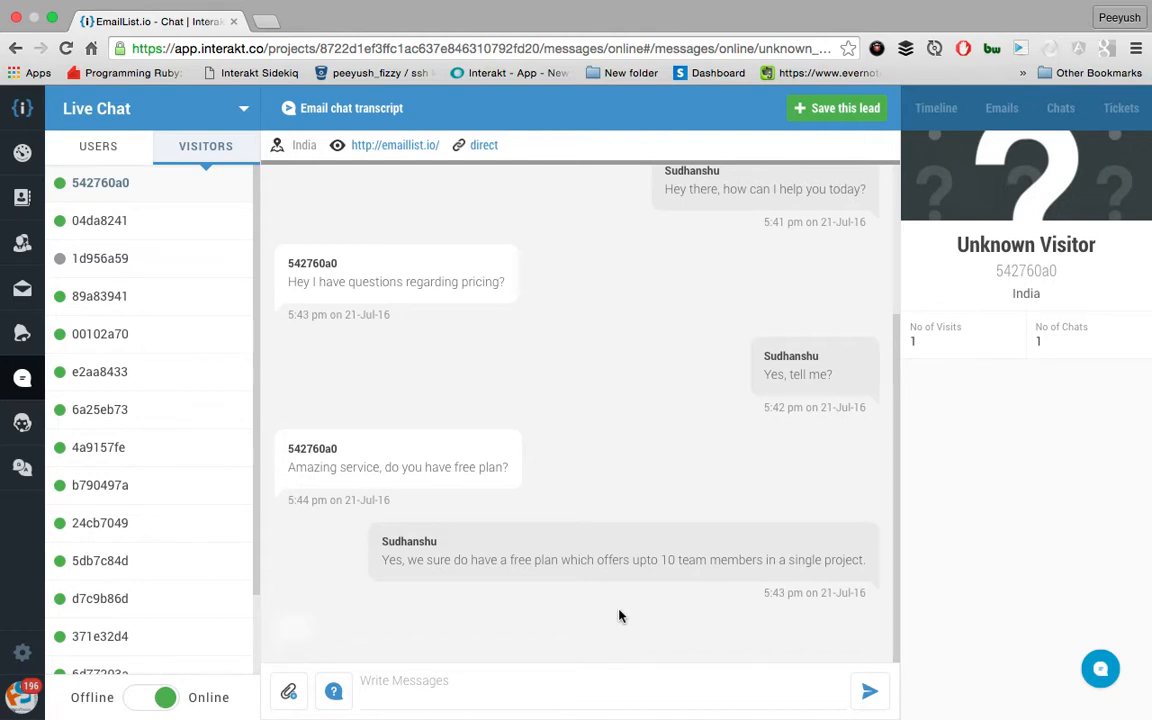
Answer the visitor's thanks with "You're welcome.".
left_click(452, 686)
type("You")
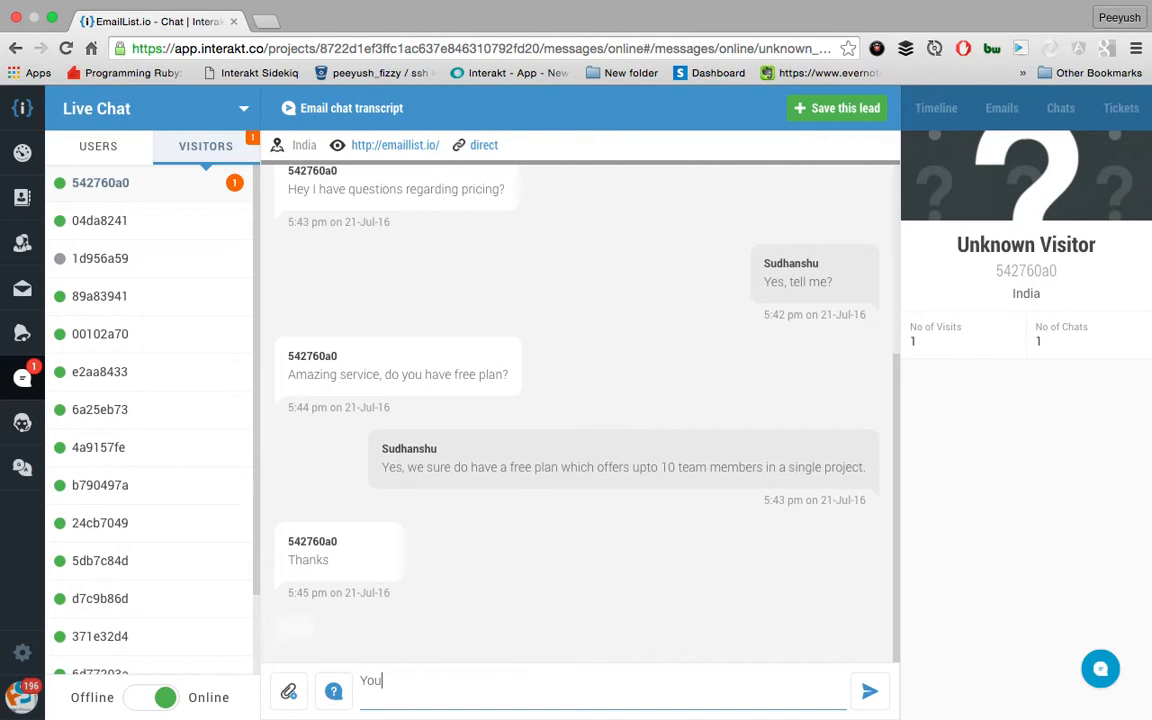
type("'re welcome.")
key("Return")
Send the visitor the message "Could I please ask for your e-mail address?".
type("Could I")
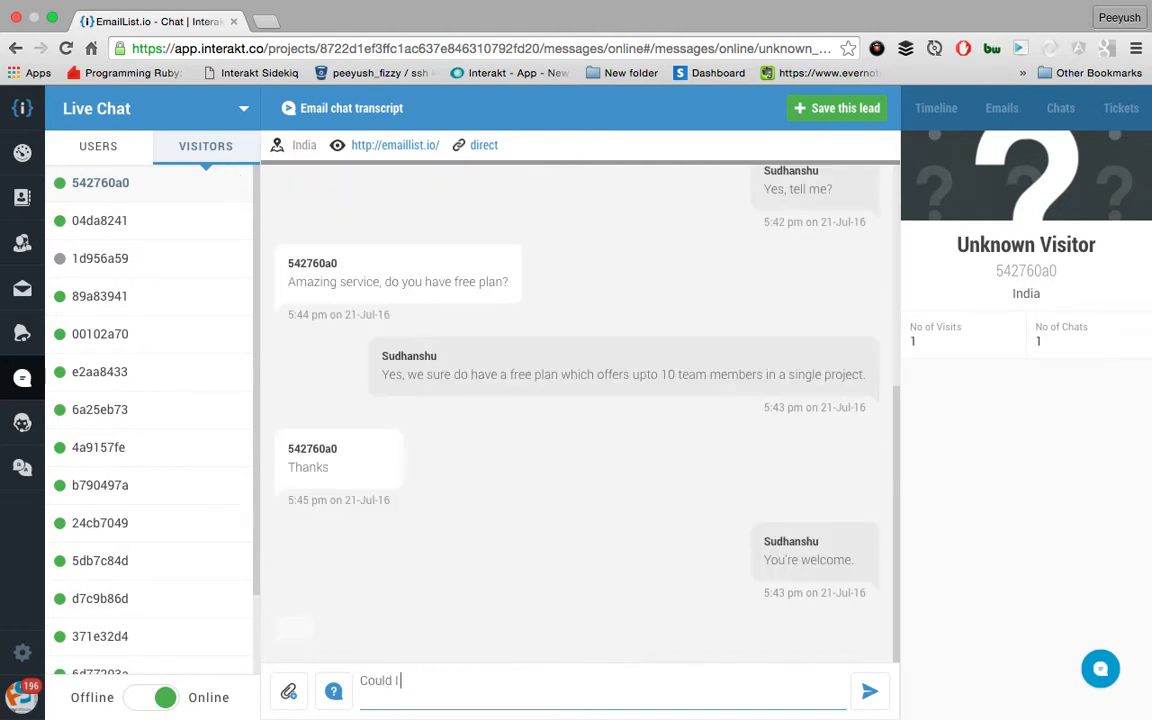
type(" please ask for your e-mail")
type("address?")
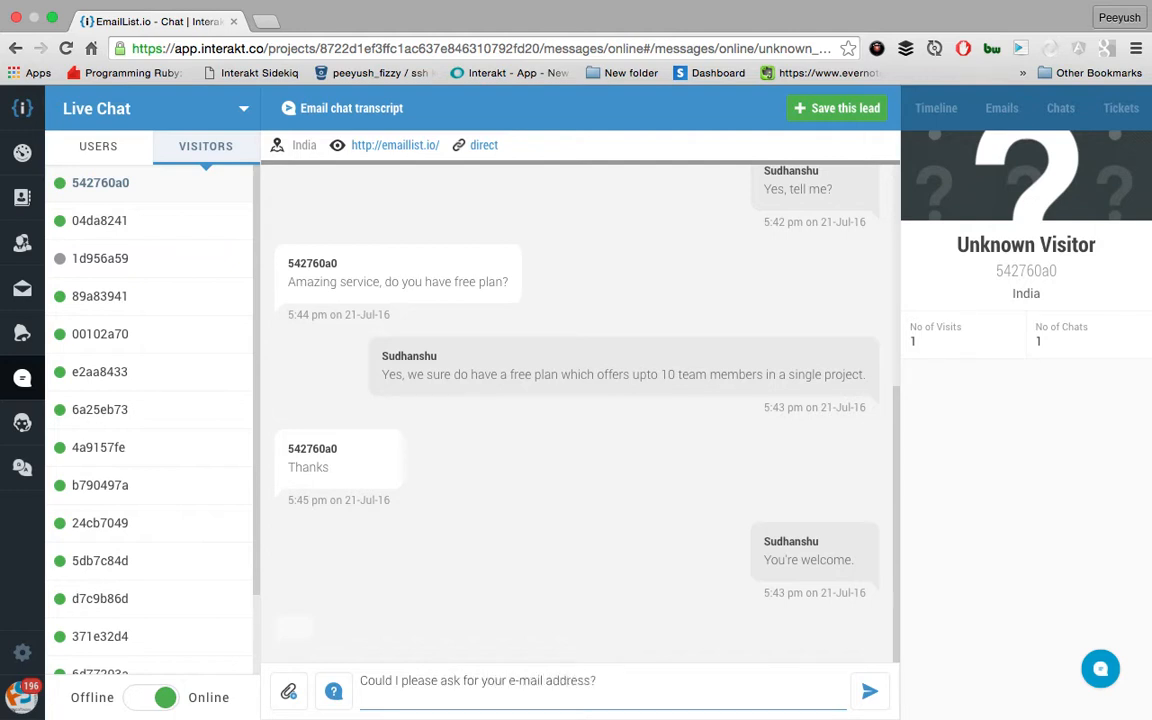
key("Return")
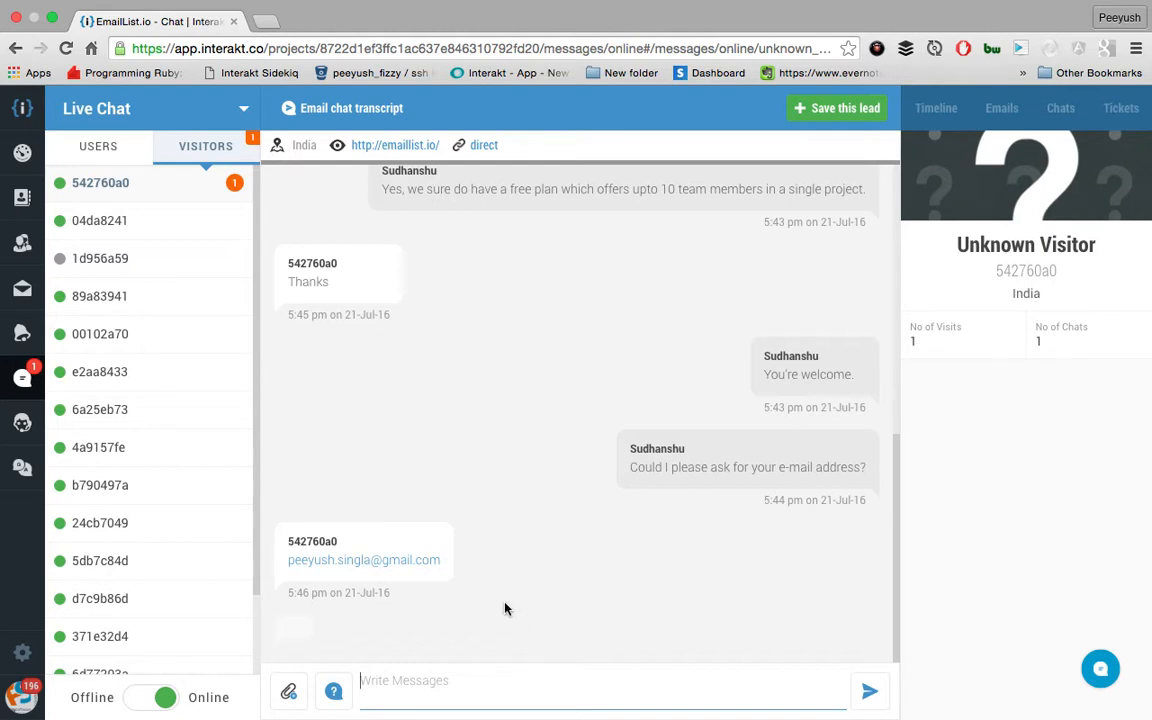
Save the visitor as a lead with their first name and the e-mail address copied from the chat.
left_click_drag(444, 562, 291, 573)
key("ctrl+c")
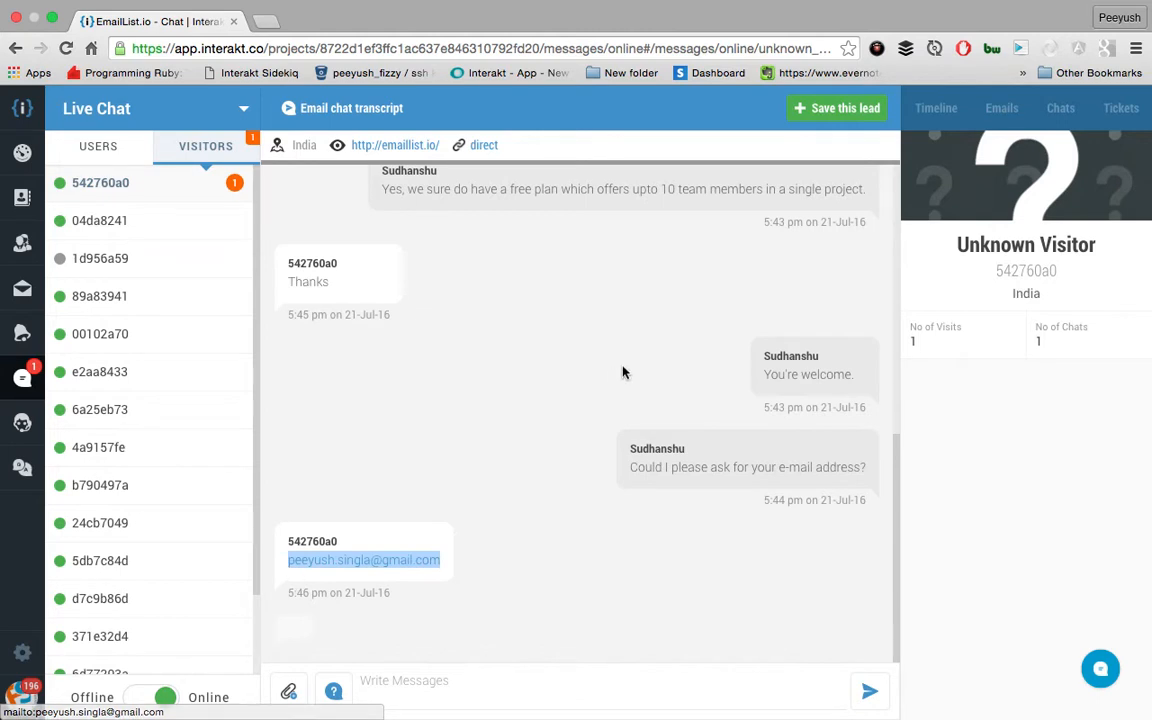
left_click(826, 115)
left_click(831, 174)
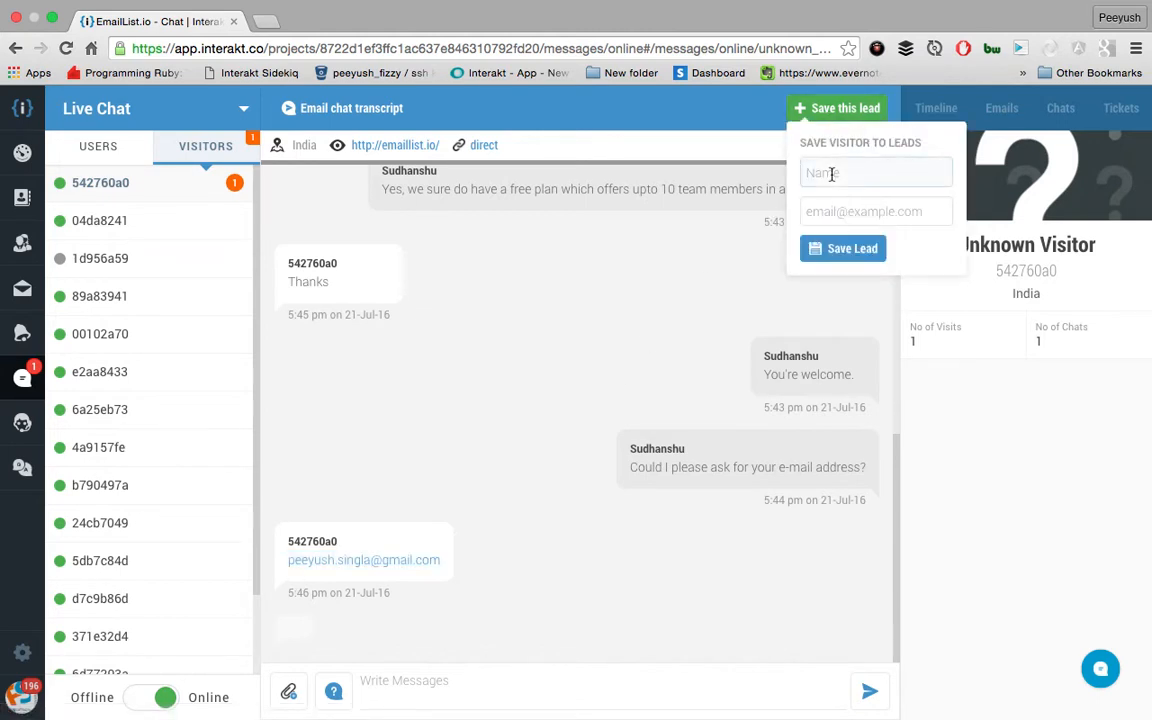
type("Peeyush")
key("Tab")
key("ctrl+v")
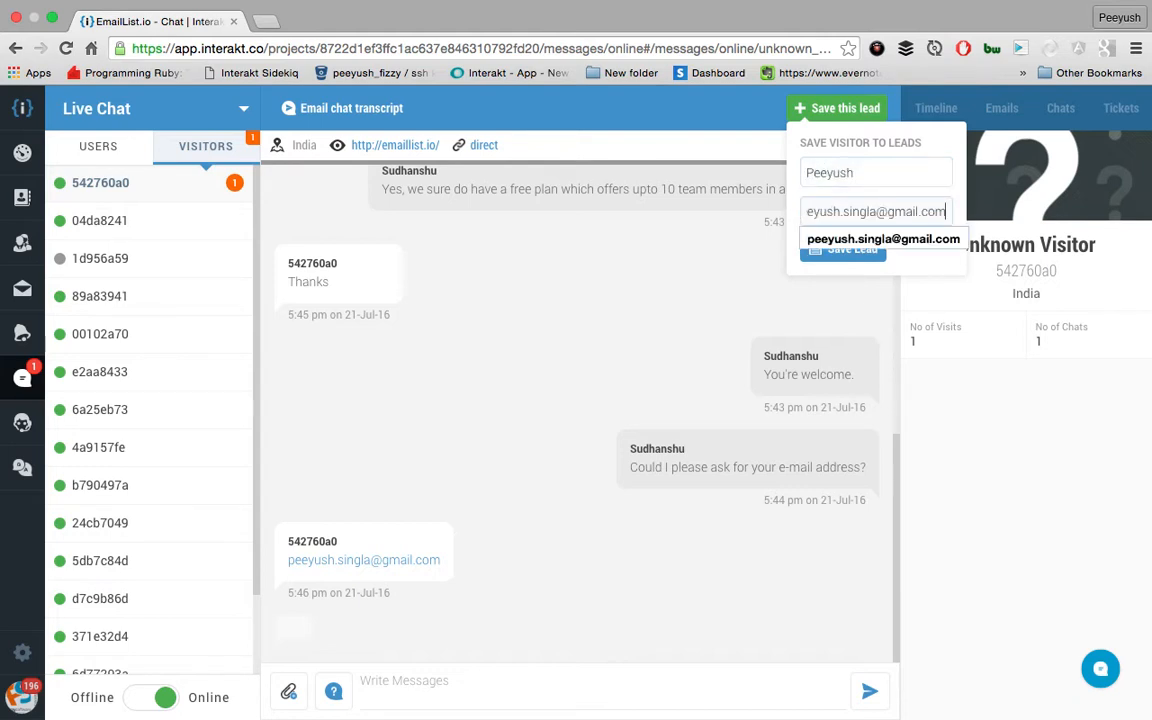
left_click(857, 262)
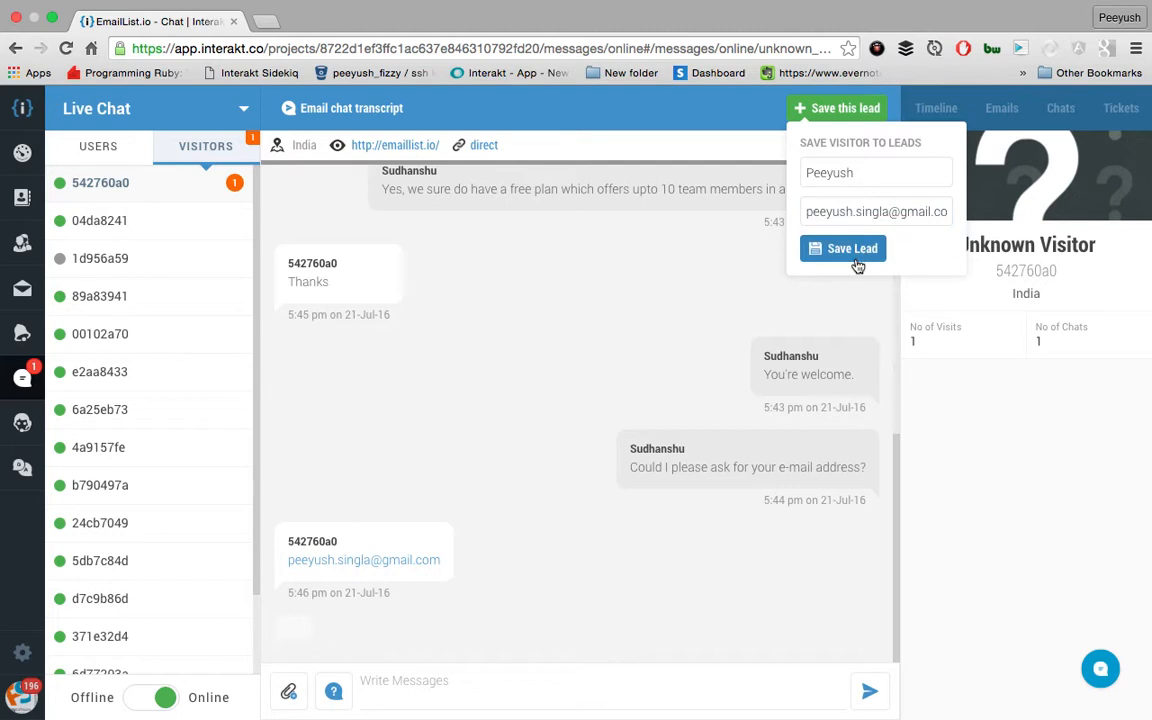
left_click(852, 250)
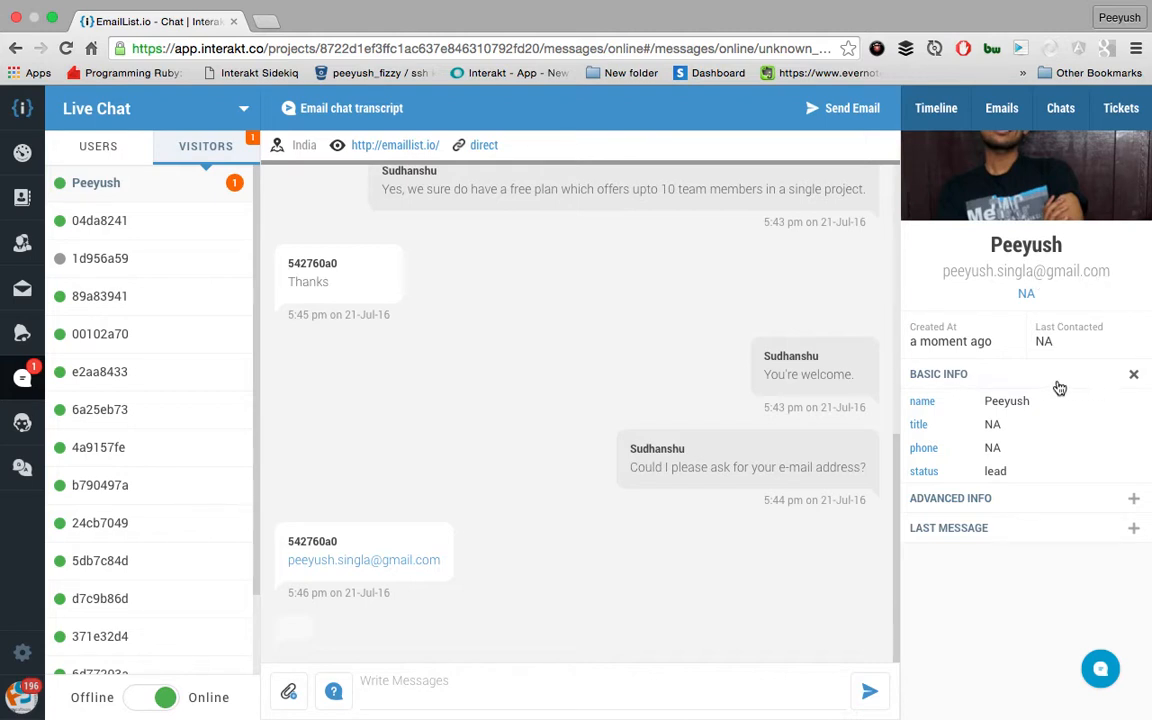
Collapse the new lead's basic info and check the last message section of the profile.
left_click(1024, 388)
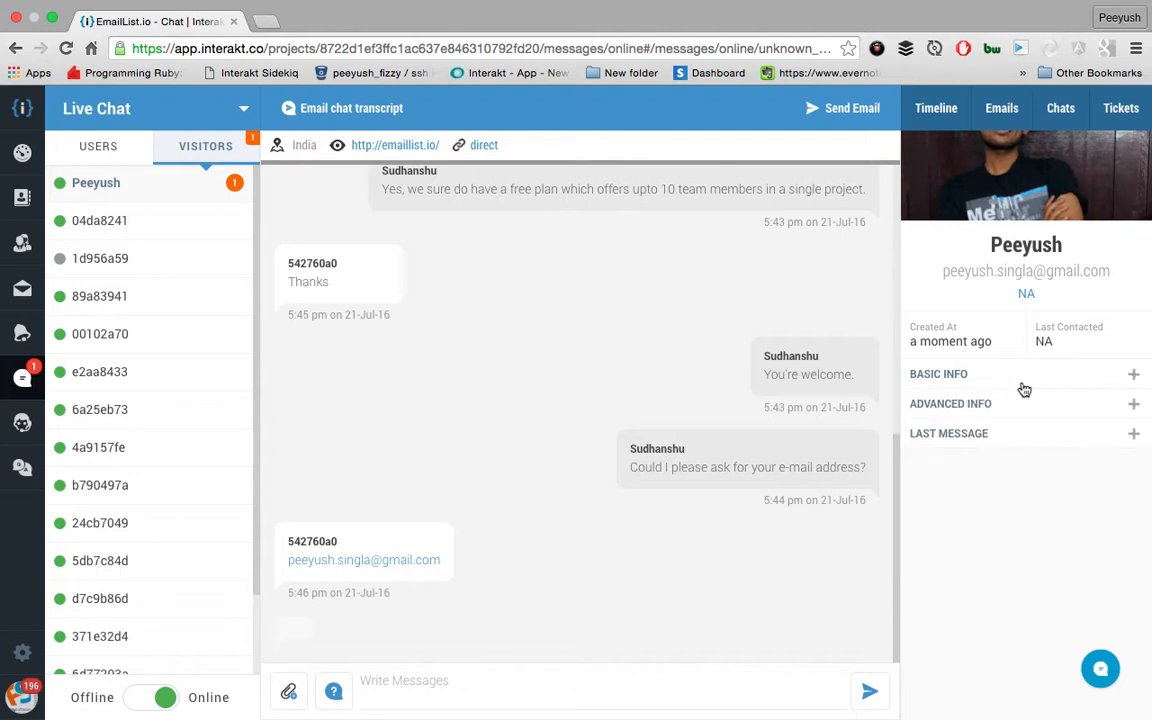
left_click(1003, 445)
left_click(1003, 445)
Send the lead an e-mail with subject "Interakt Support!" and content "It's just a follow up e-mail on our chat.".
left_click(845, 110)
left_click(514, 267)
type("Interakt Support!")
key("Tab")
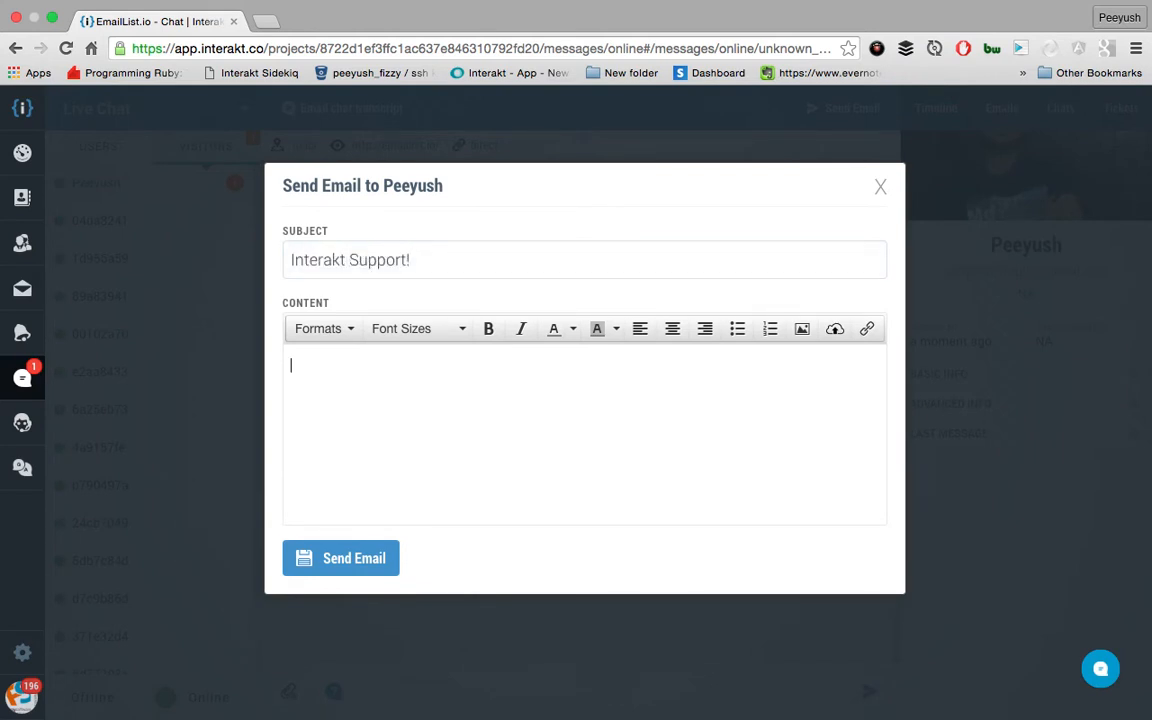
type("Ok")
key("BackSpace")
key("BackSpace")
type("It's just a follow up e-mail on our chat.")
left_click(374, 560)
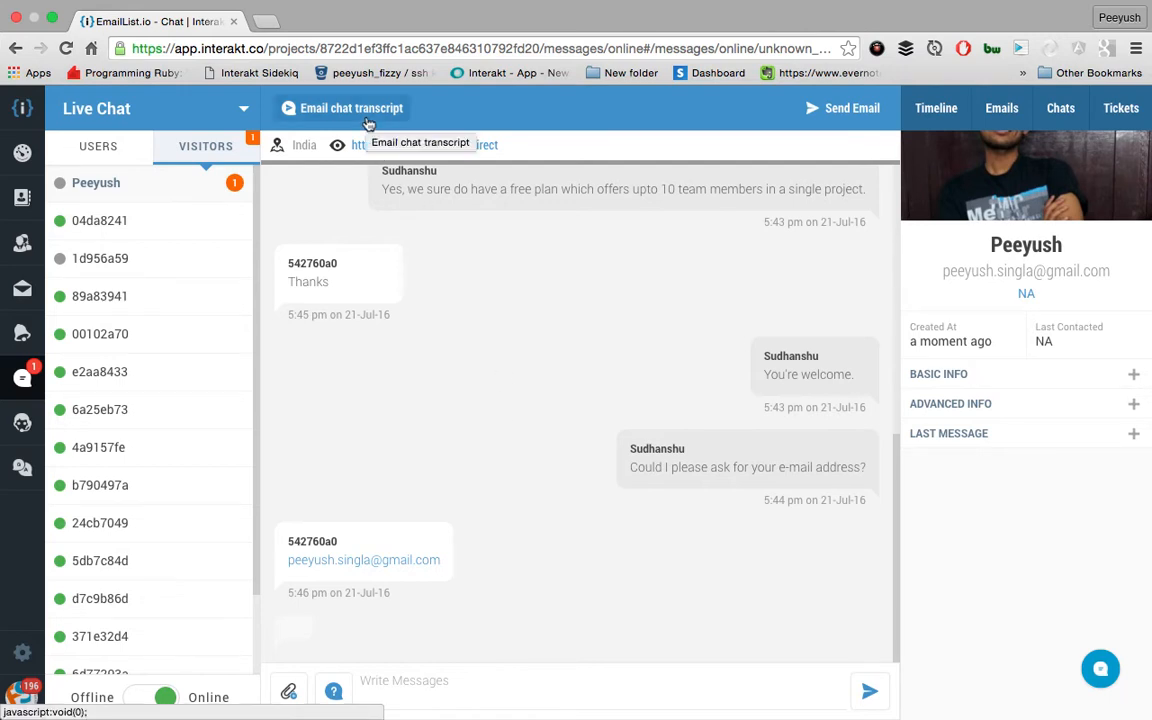
Review the whole conversation with the lead and check the form for e-mailing the chat transcript, leaving it unsent.
scroll(465, 287, "up", 5)
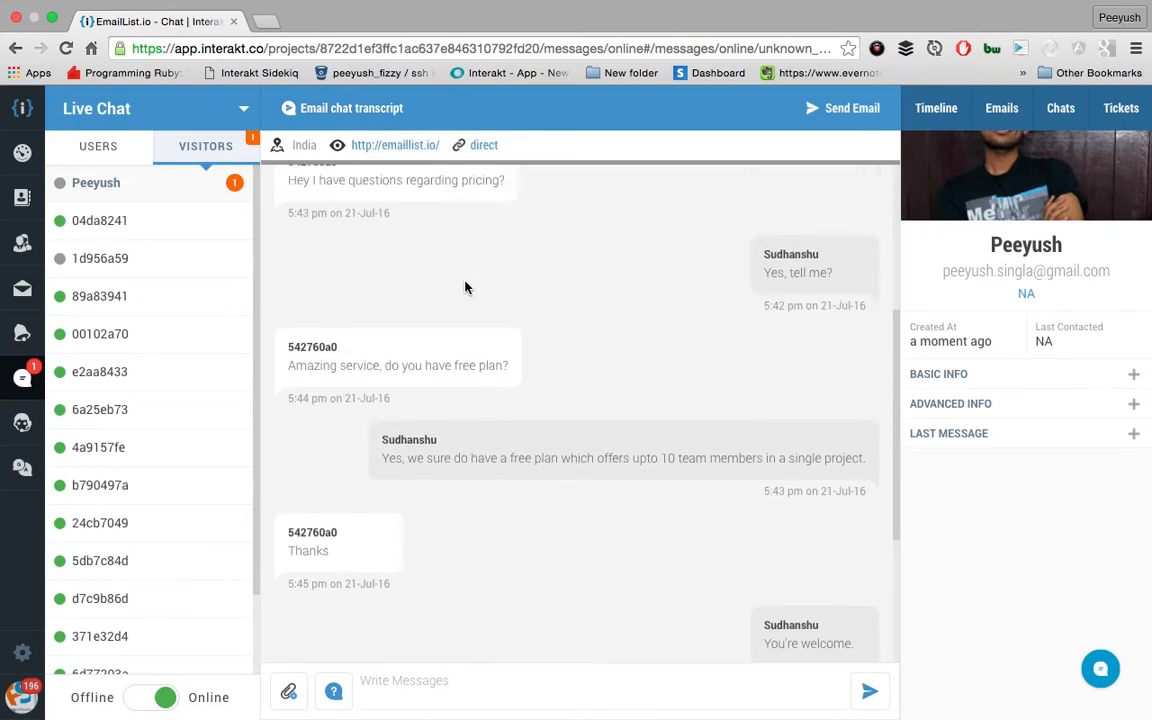
scroll(465, 287, "up", 3)
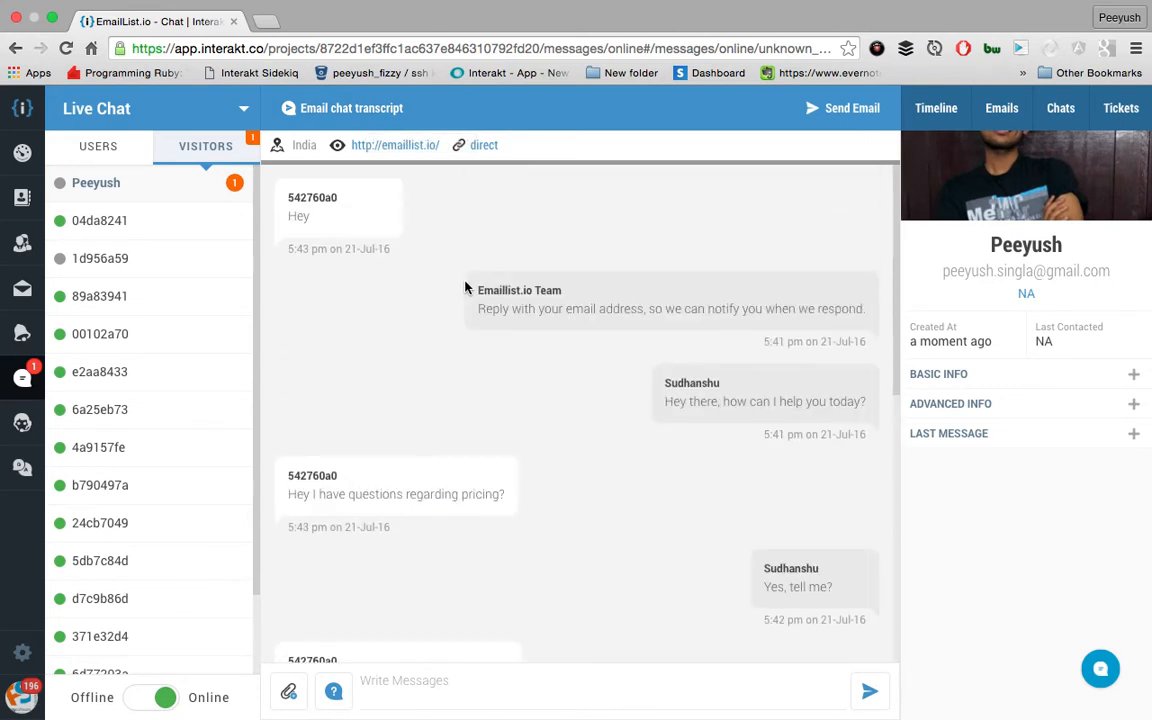
scroll(577, 378, "down", 10)
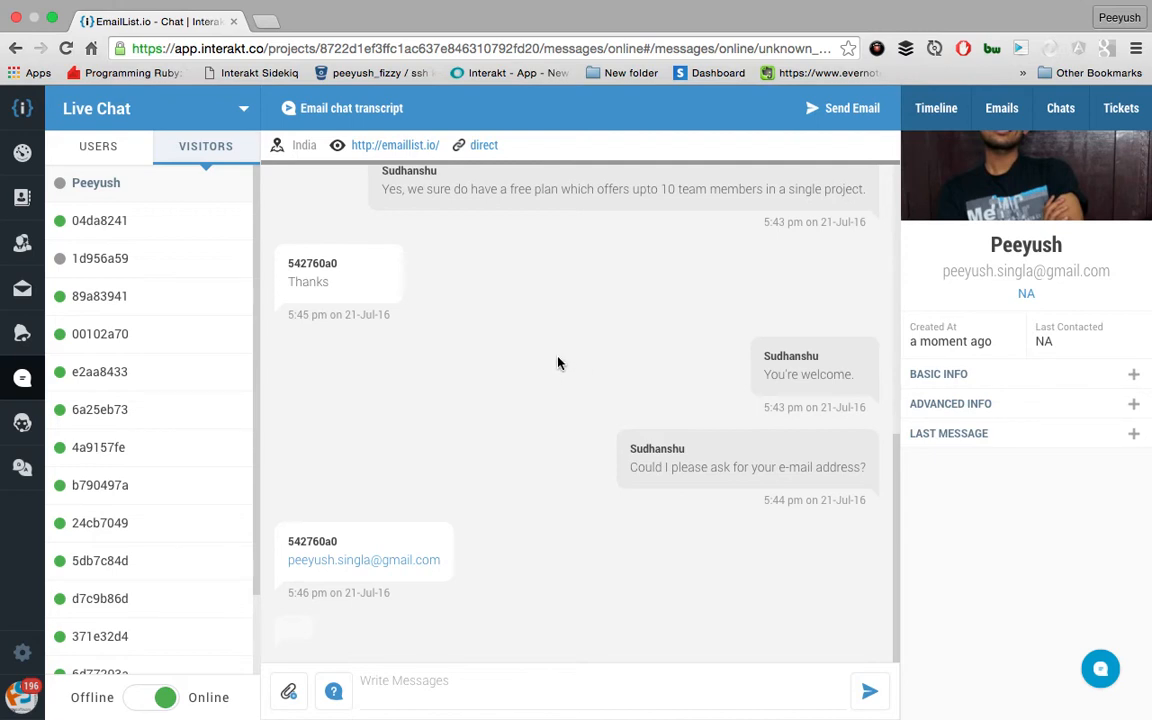
left_click(345, 112)
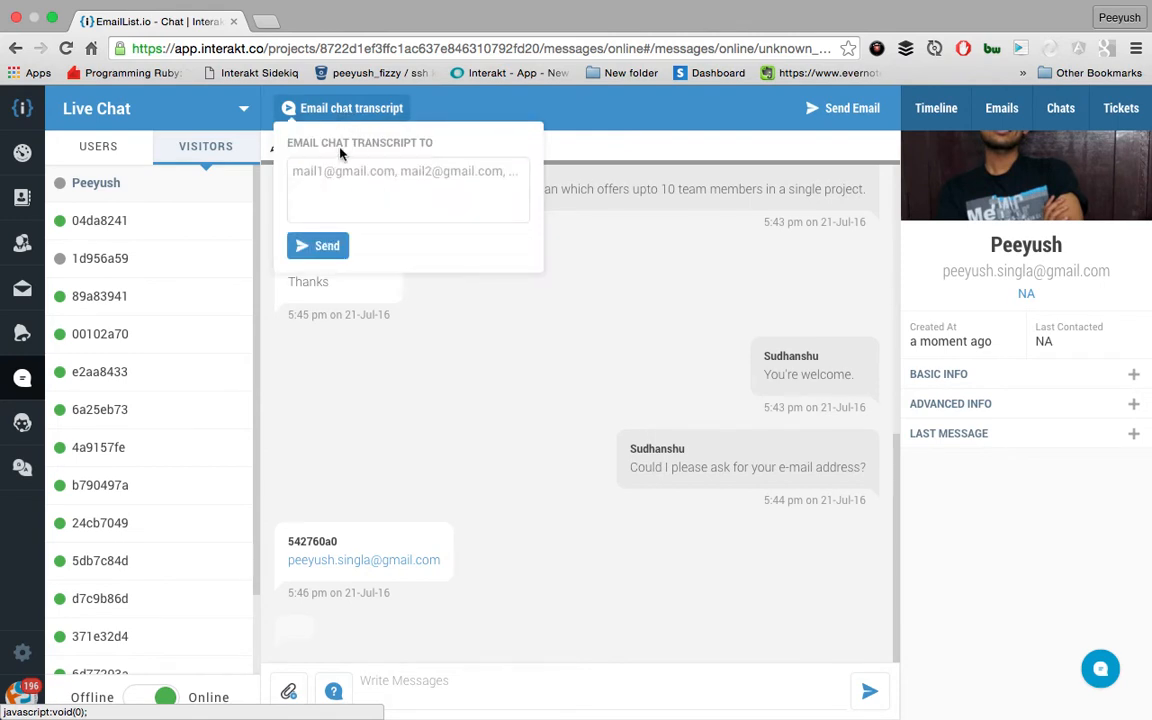
left_click(334, 196)
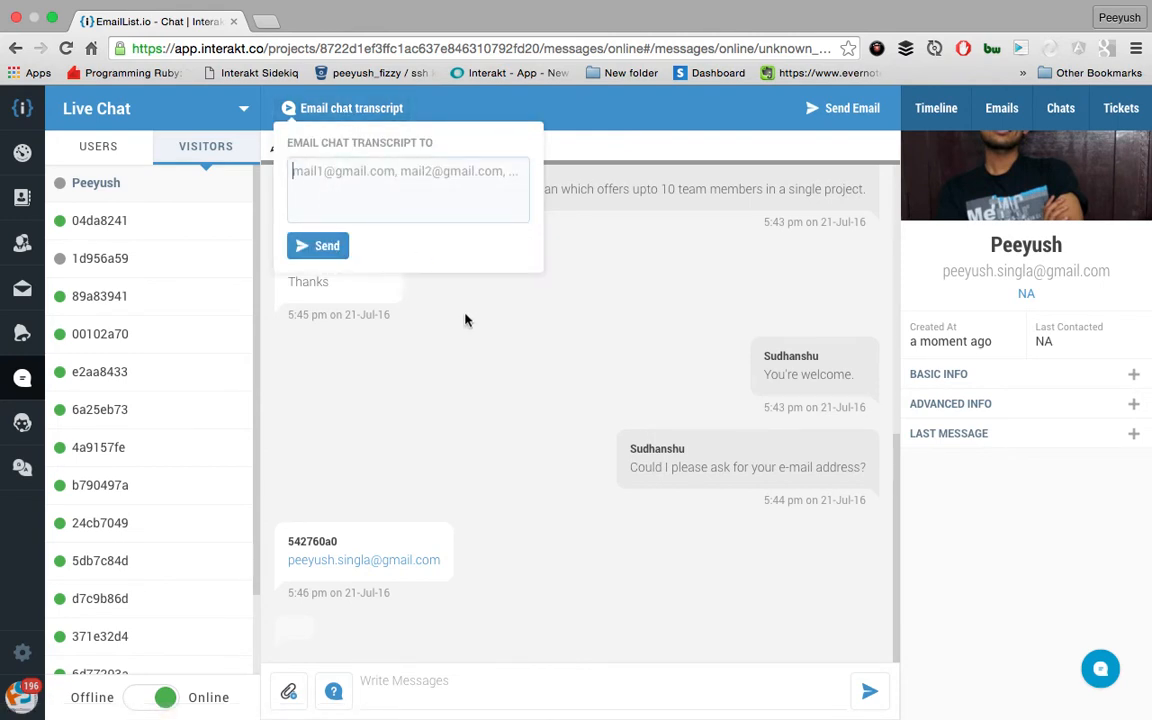
left_click(506, 373)
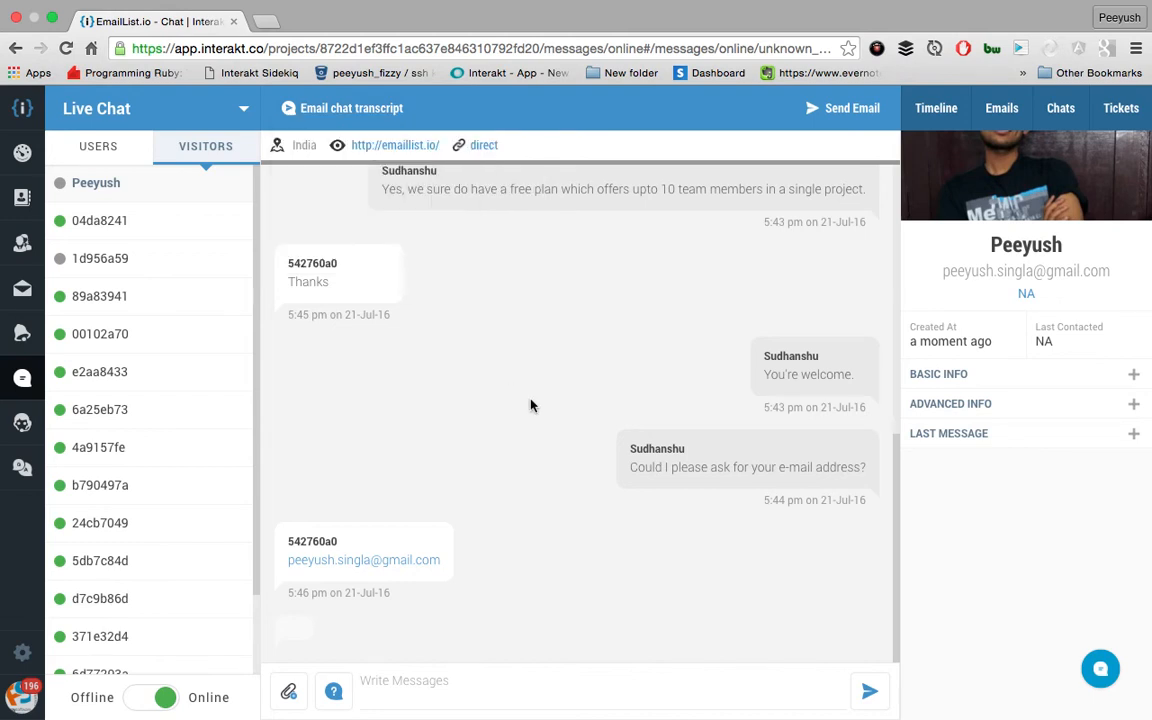